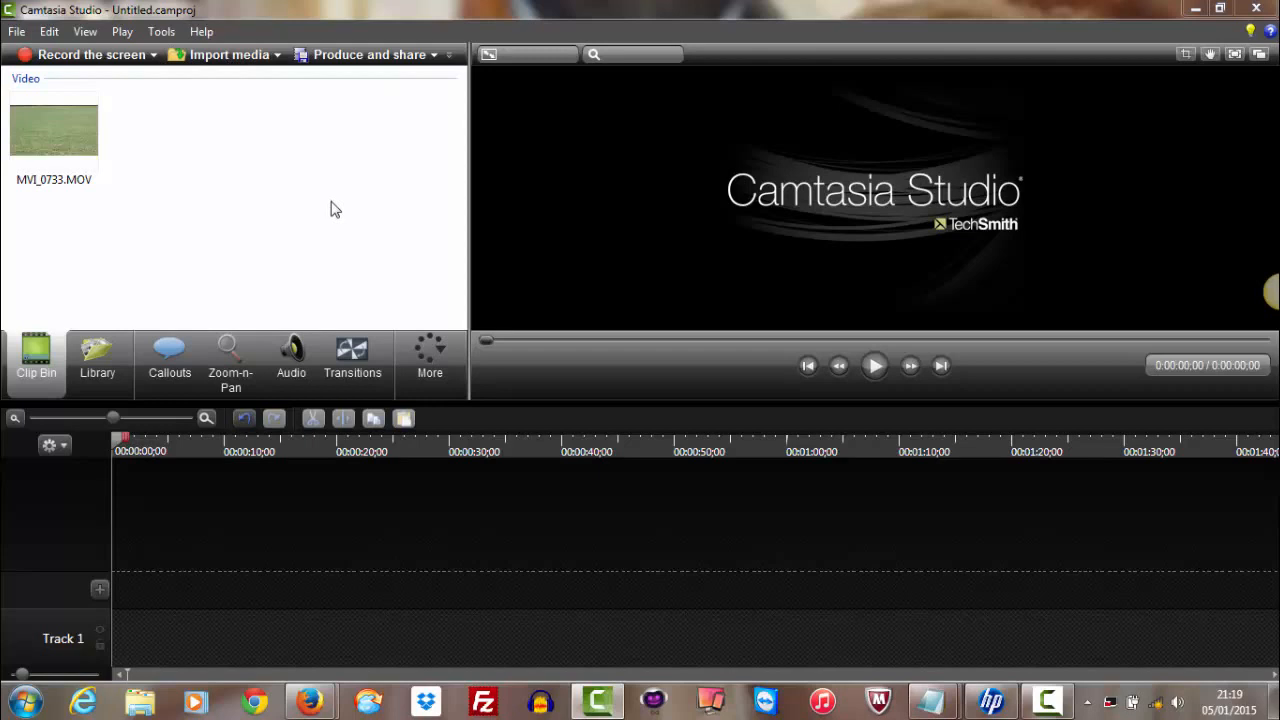
Place MVI_0733.MOV on Track 2 of the timeline and trim its beginning up to 0:00:25;05
{"action": "left_click", "coordinate": [76, 153]}
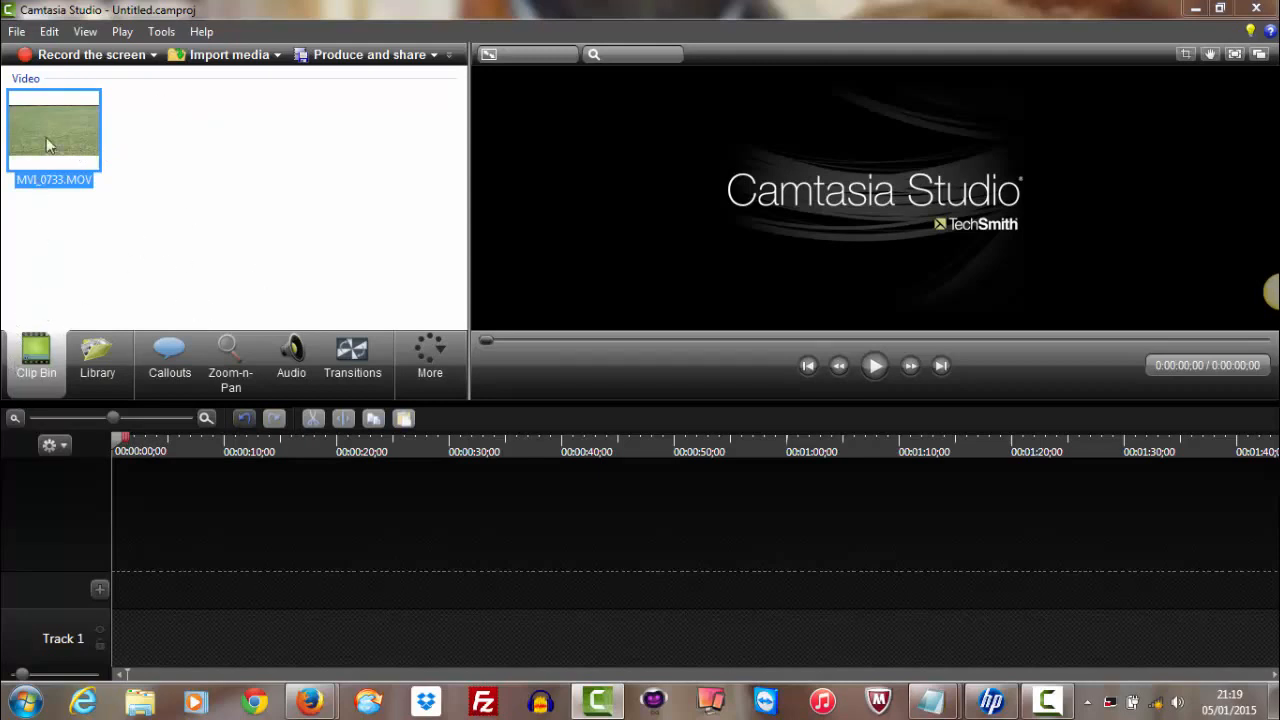
{"action": "left_click_drag", "start_coordinate": [50, 145], "coordinate": [147, 590]}
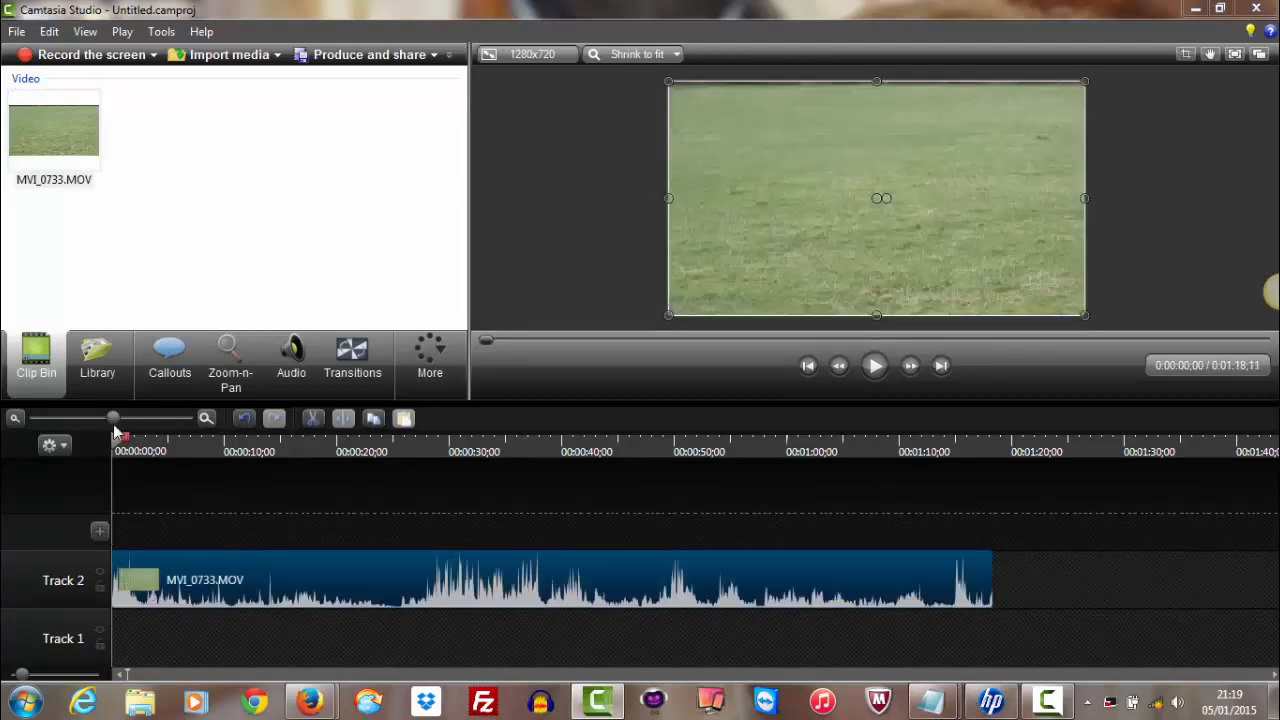
{"action": "left_click_drag", "start_coordinate": [117, 441], "coordinate": [397, 455]}
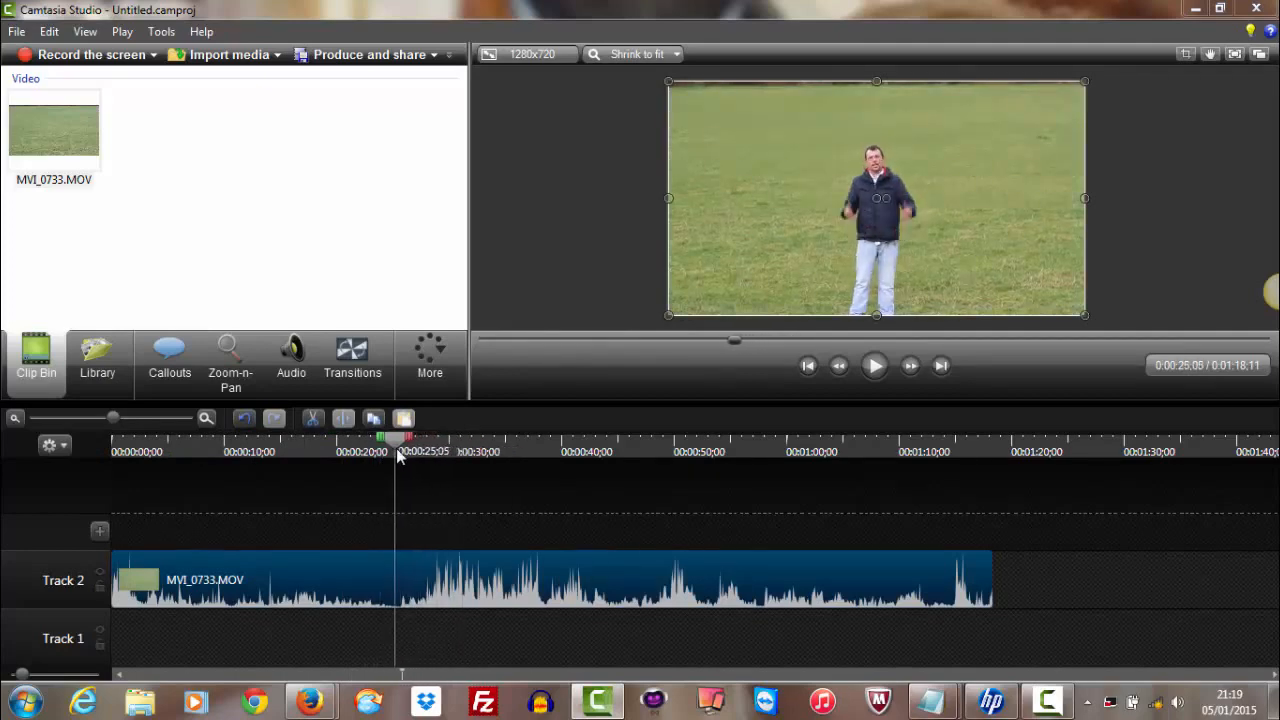
{"action": "left_click_drag", "start_coordinate": [110, 578], "coordinate": [393, 582]}
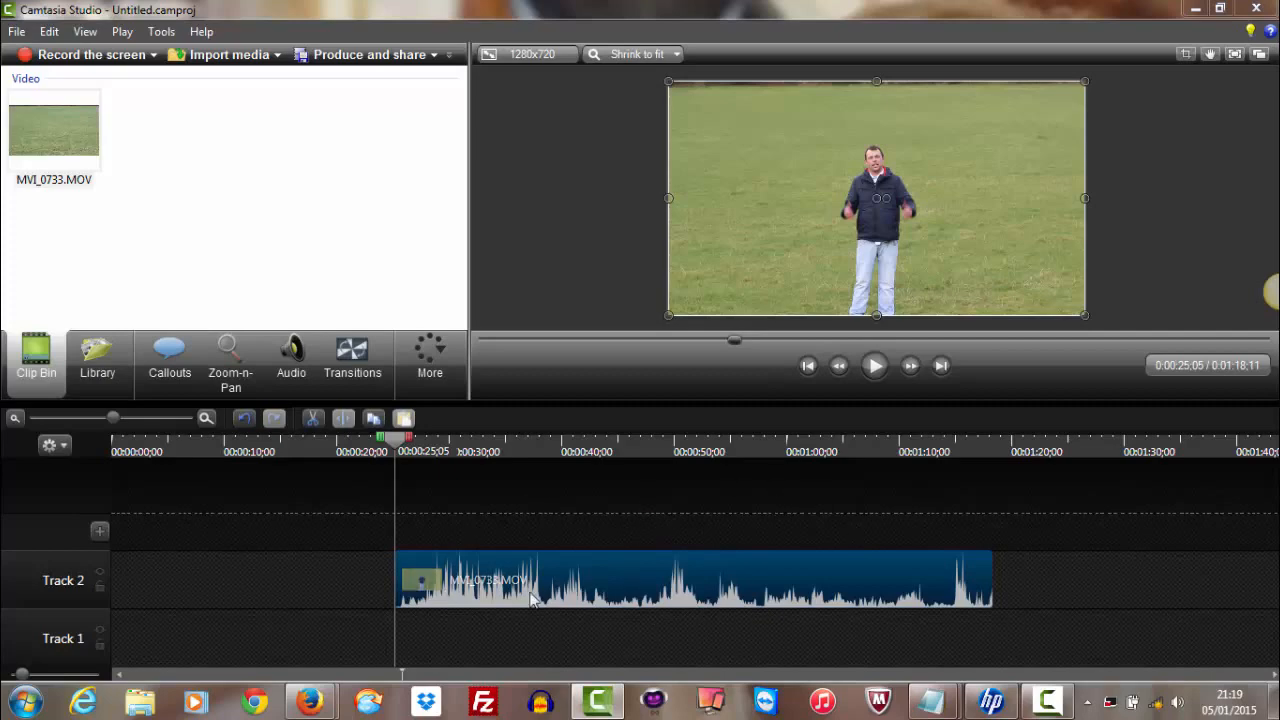
Enable the Remove a color effect on the Track 2 clip and sample the green grass beside the presenter's head
{"action": "mouse_move", "coordinate": [589, 585]}
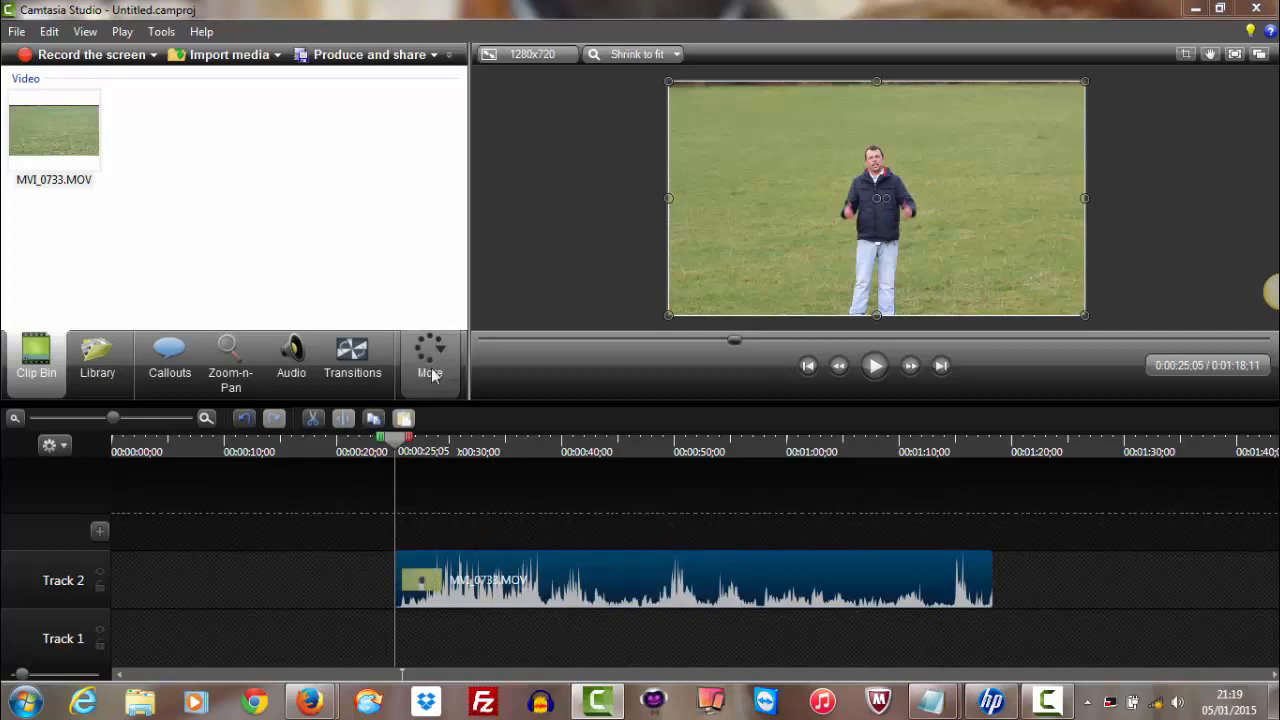
{"action": "left_click", "coordinate": [436, 373]}
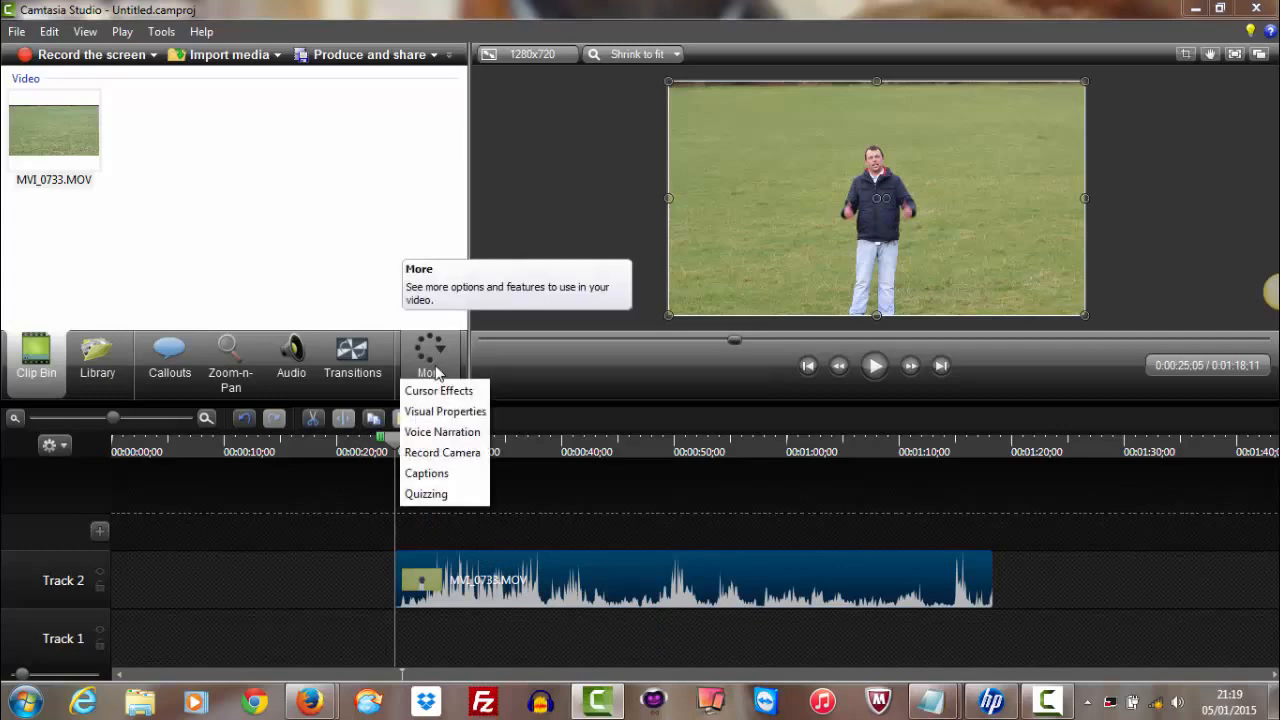
{"action": "left_click", "coordinate": [428, 411]}
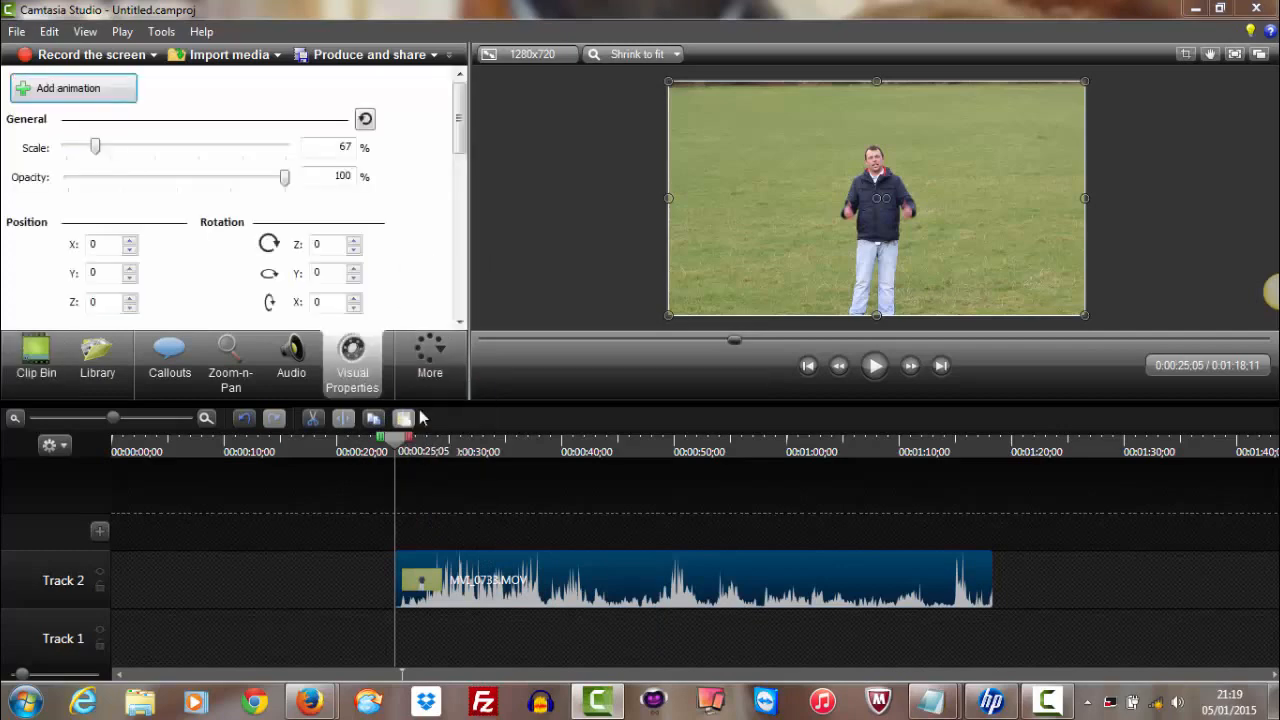
{"action": "left_click_drag", "start_coordinate": [457, 143], "coordinate": [456, 218]}
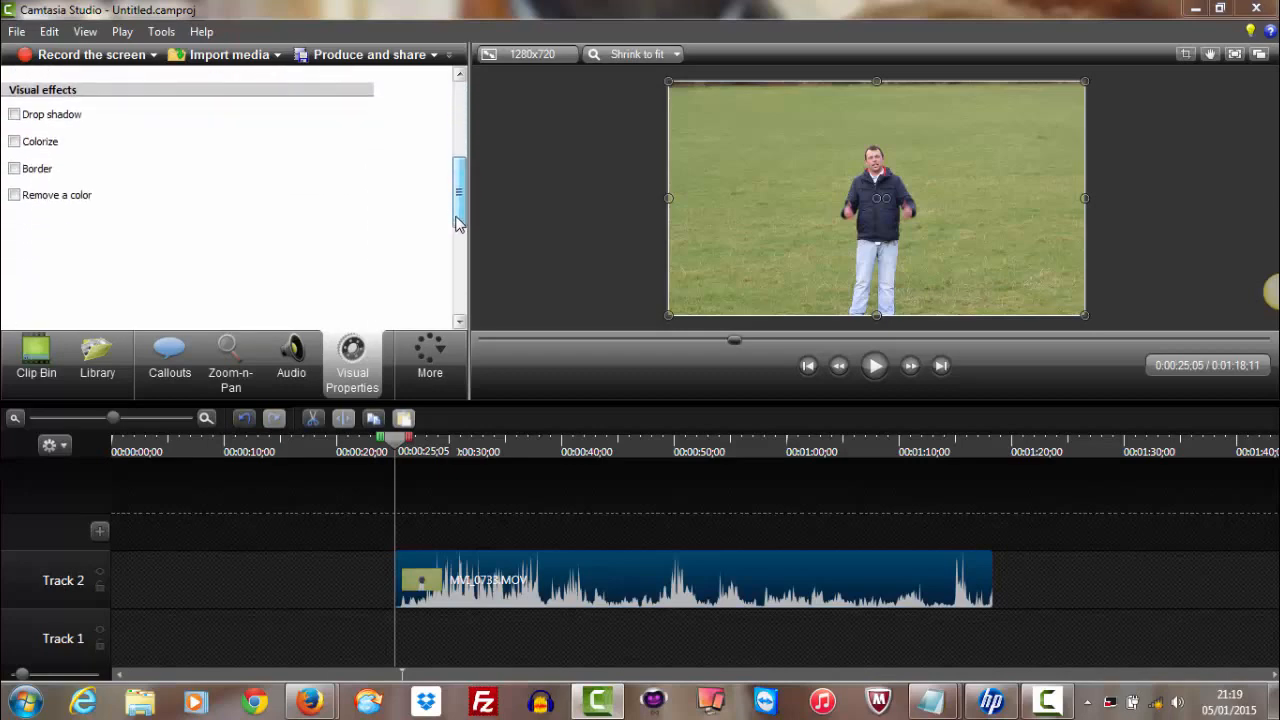
{"action": "left_click", "coordinate": [14, 196]}
{"action": "left_click", "coordinate": [118, 221]}
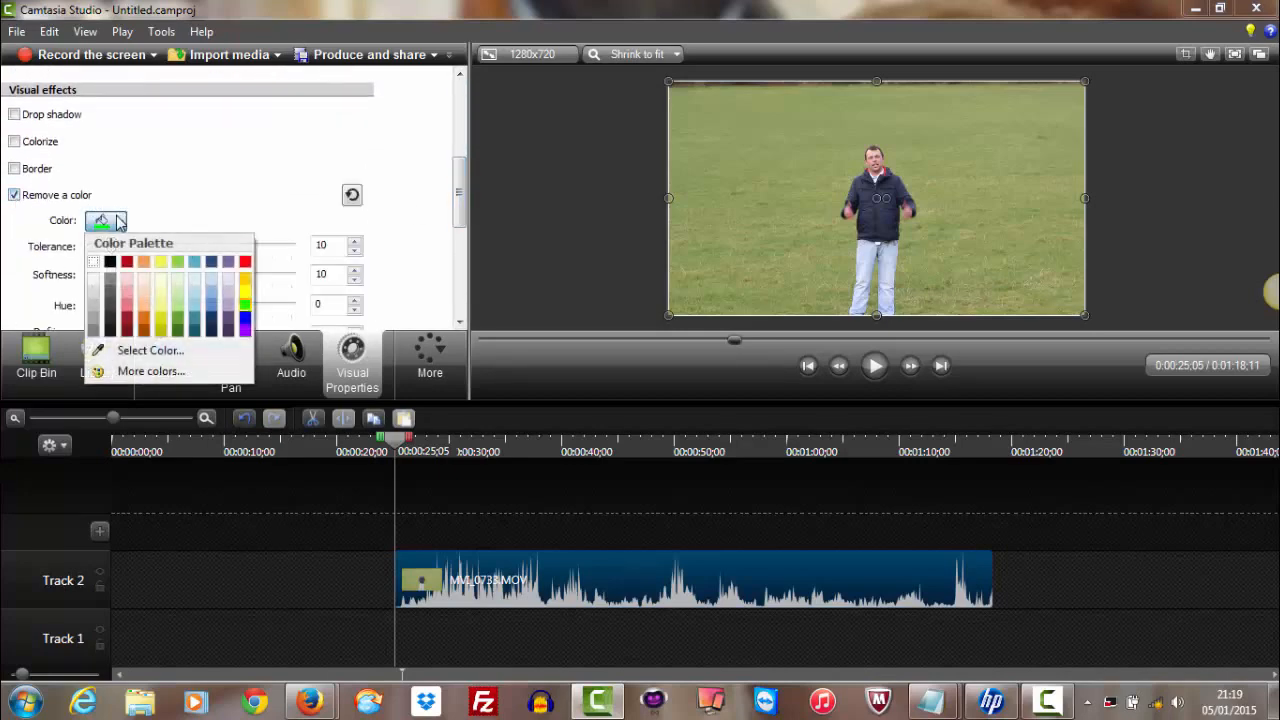
{"action": "left_click", "coordinate": [118, 355]}
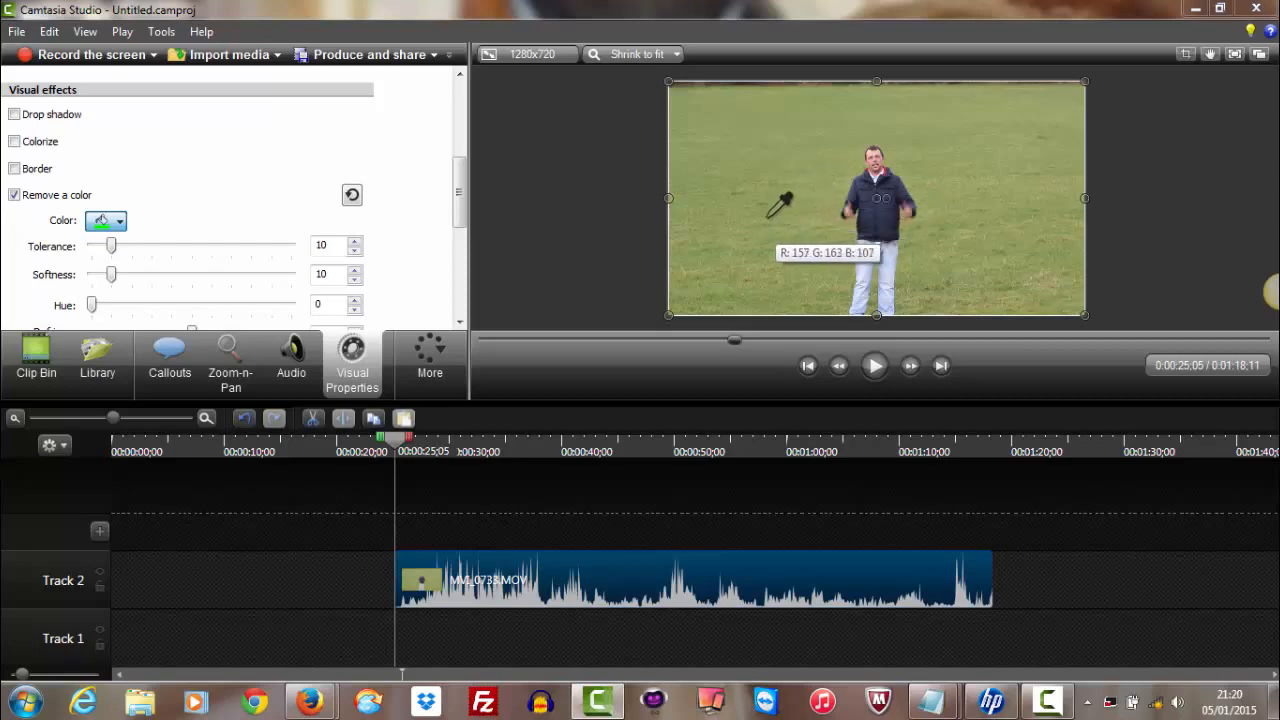
{"action": "left_click", "coordinate": [830, 166]}
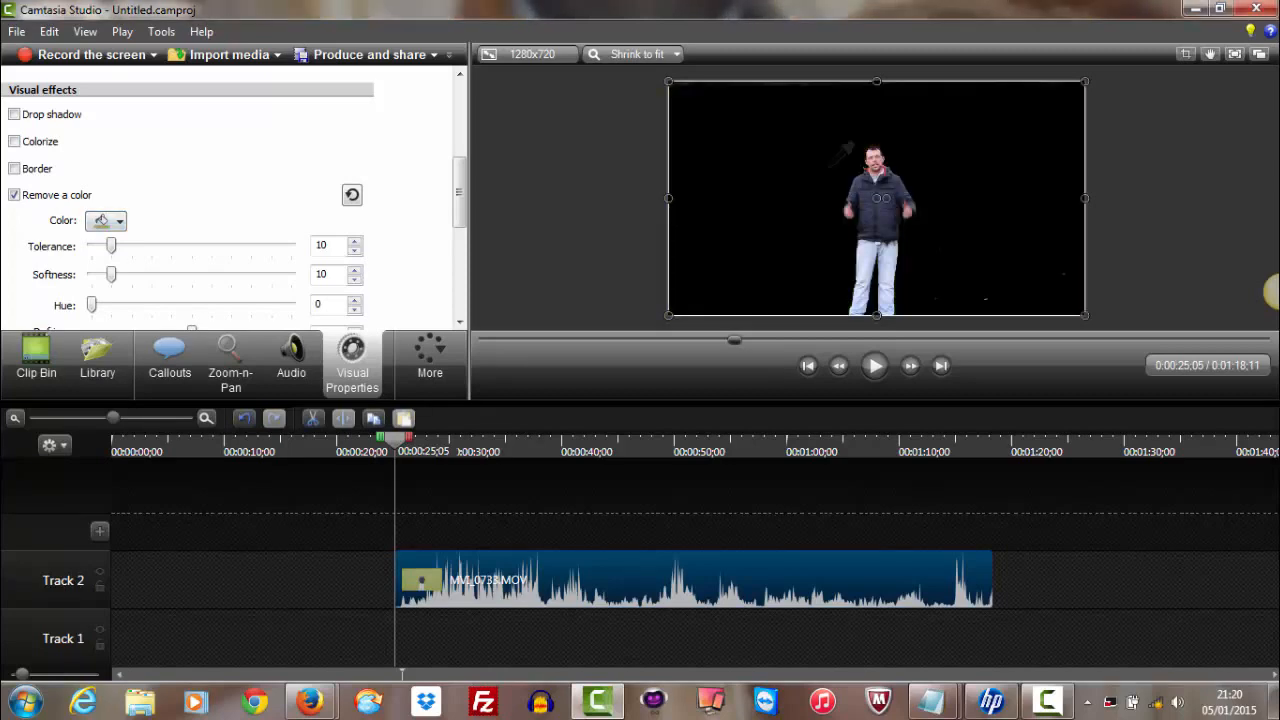
Enlarge the preview area and set the Remove a color tolerance to 8, checking the edges around the presenter
{"action": "scroll", "coordinate": [787, 268], "scroll_direction": "up", "scroll_amount": 5}
{"action": "scroll", "coordinate": [787, 268], "scroll_direction": "down", "scroll_amount": 5}
{"action": "scroll", "coordinate": [787, 268], "scroll_direction": "up", "scroll_amount": 2}
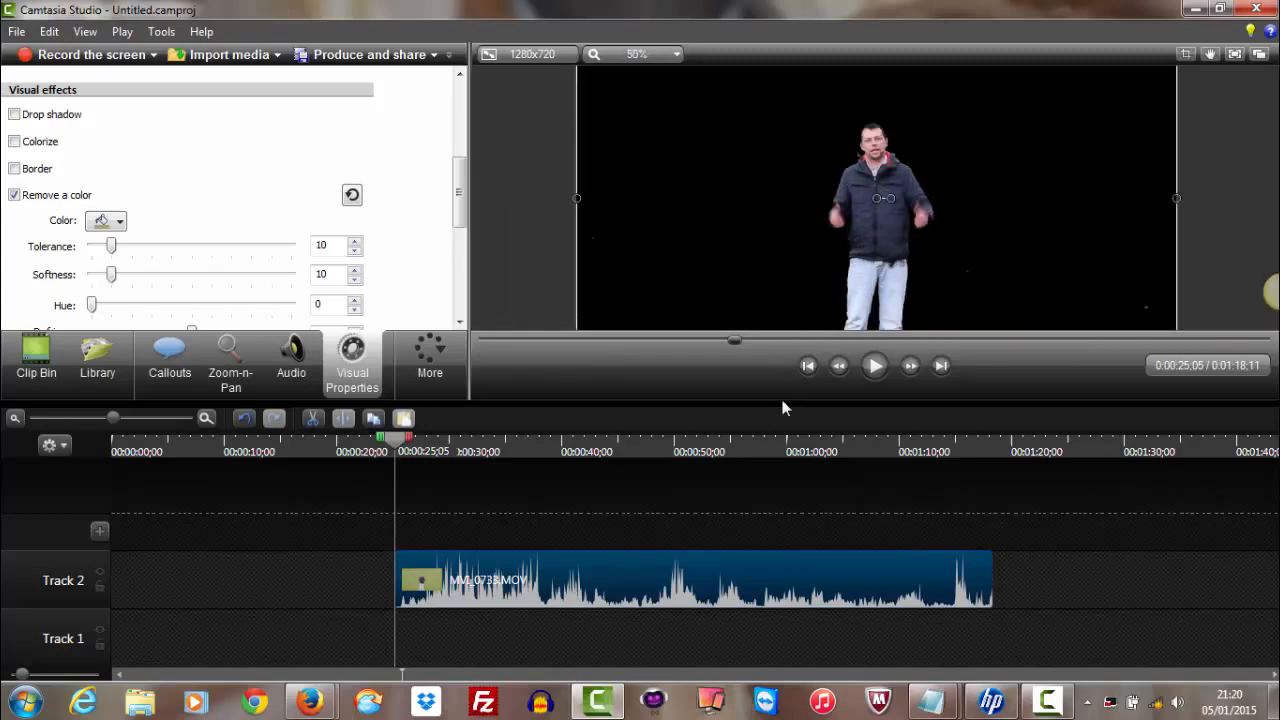
{"action": "left_click_drag", "start_coordinate": [777, 459], "coordinate": [768, 521]}
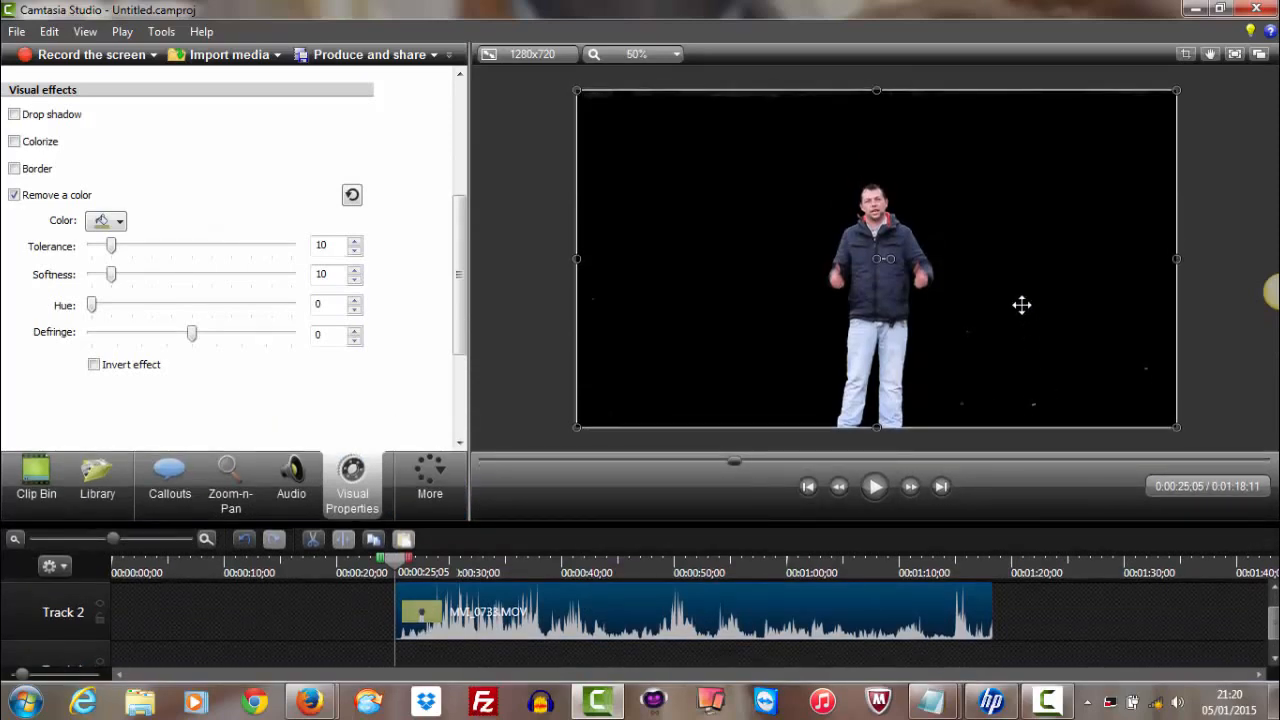
{"action": "scroll", "coordinate": [1021, 305], "scroll_direction": "up", "scroll_amount": 3}
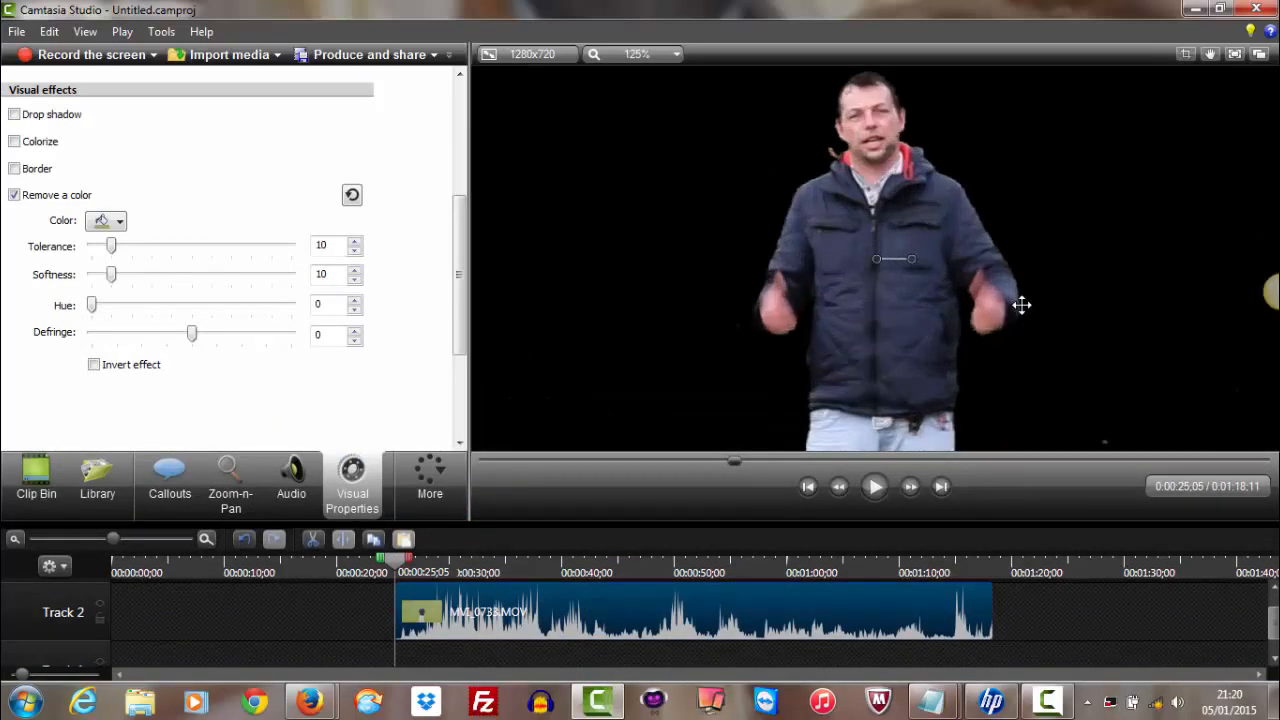
{"action": "scroll", "coordinate": [1021, 305], "scroll_direction": "down", "scroll_amount": 3}
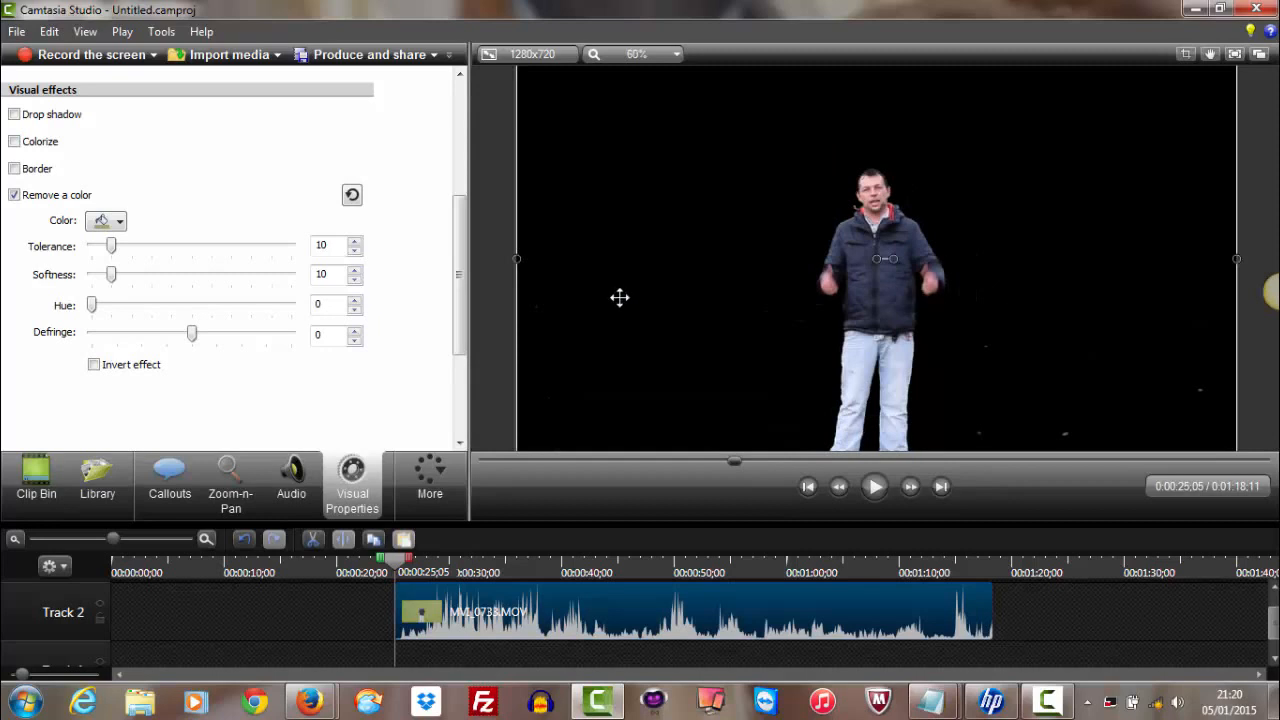
{"action": "left_click_drag", "start_coordinate": [113, 250], "coordinate": [108, 250]}
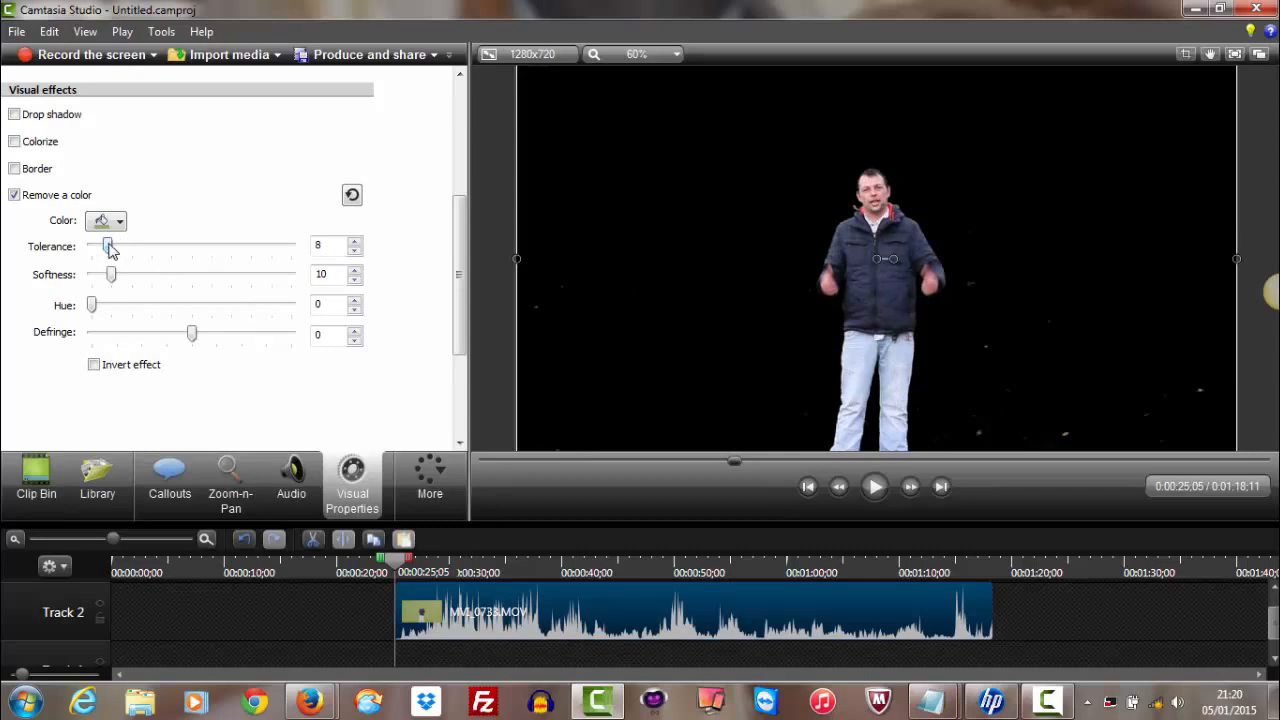
{"action": "scroll", "coordinate": [735, 344], "scroll_direction": "up", "scroll_amount": 5}
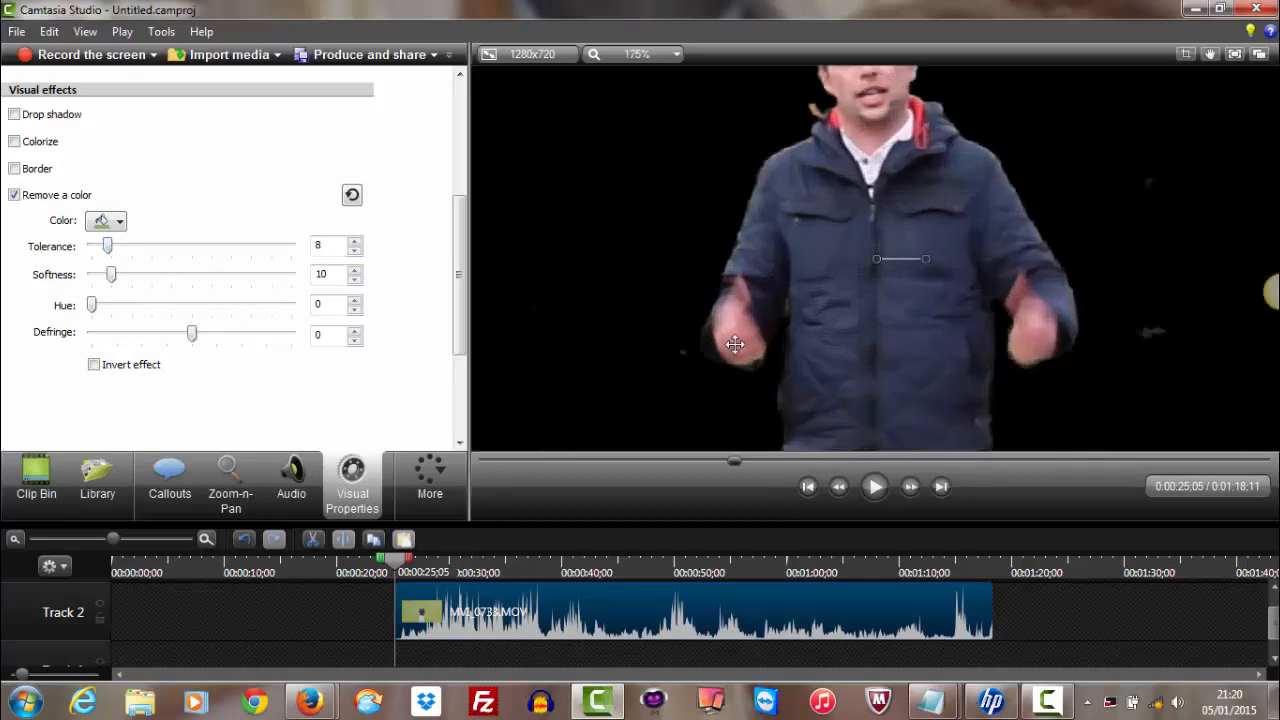
{"action": "scroll", "coordinate": [735, 344], "scroll_direction": "down", "scroll_amount": 1}
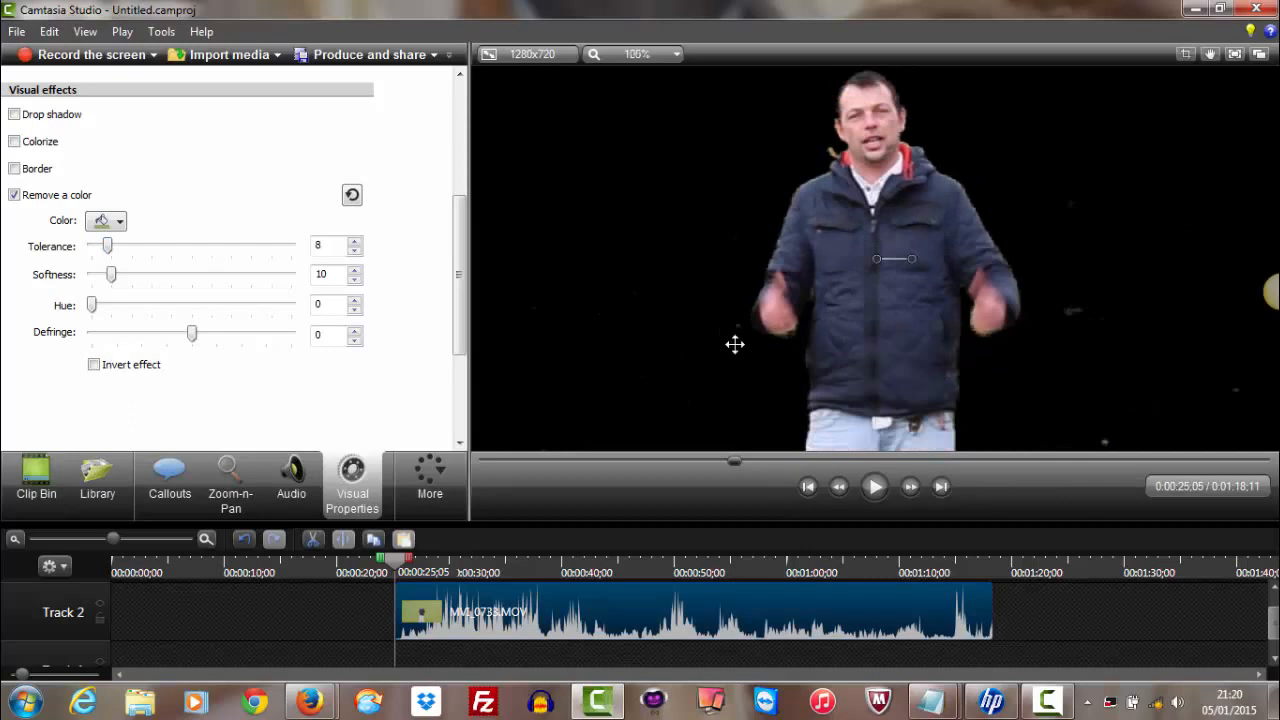
{"action": "scroll", "coordinate": [735, 344], "scroll_direction": "down", "scroll_amount": 3}
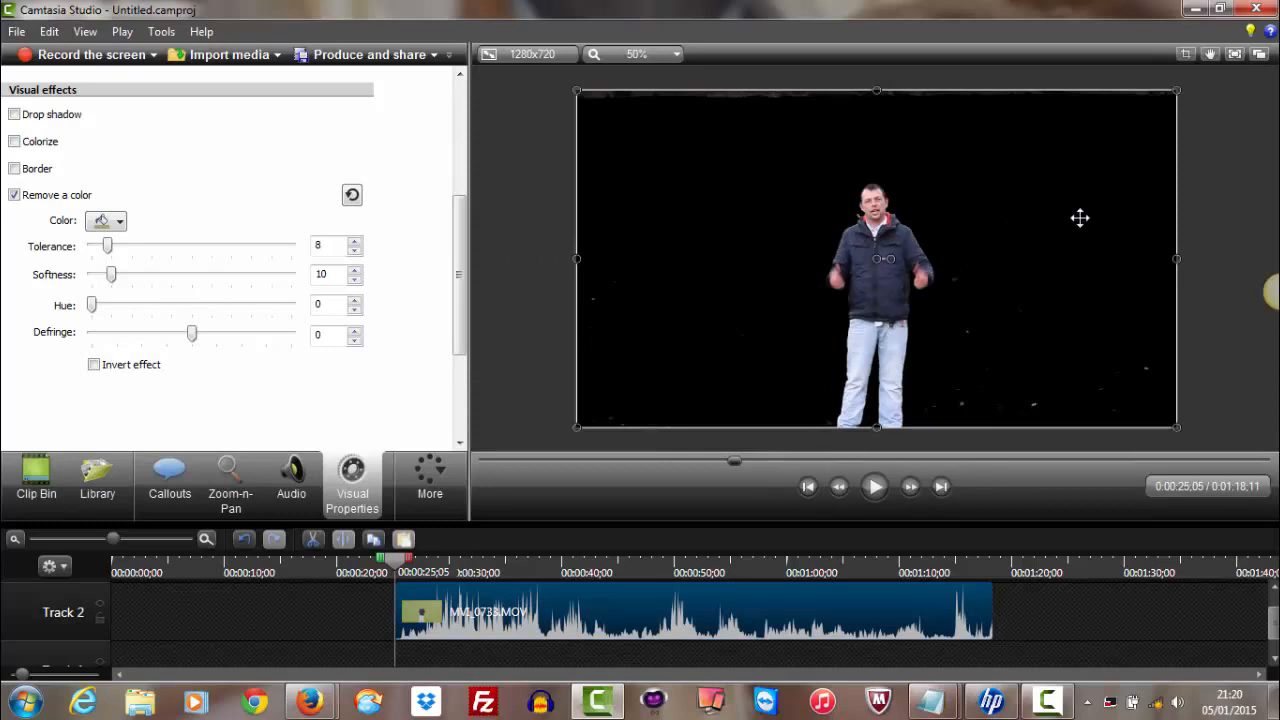
Copy the keyed MVI_0733.MOV clip on Track 2 and paste the duplicate onto a new track above it
{"action": "left_click", "coordinate": [1186, 55]}
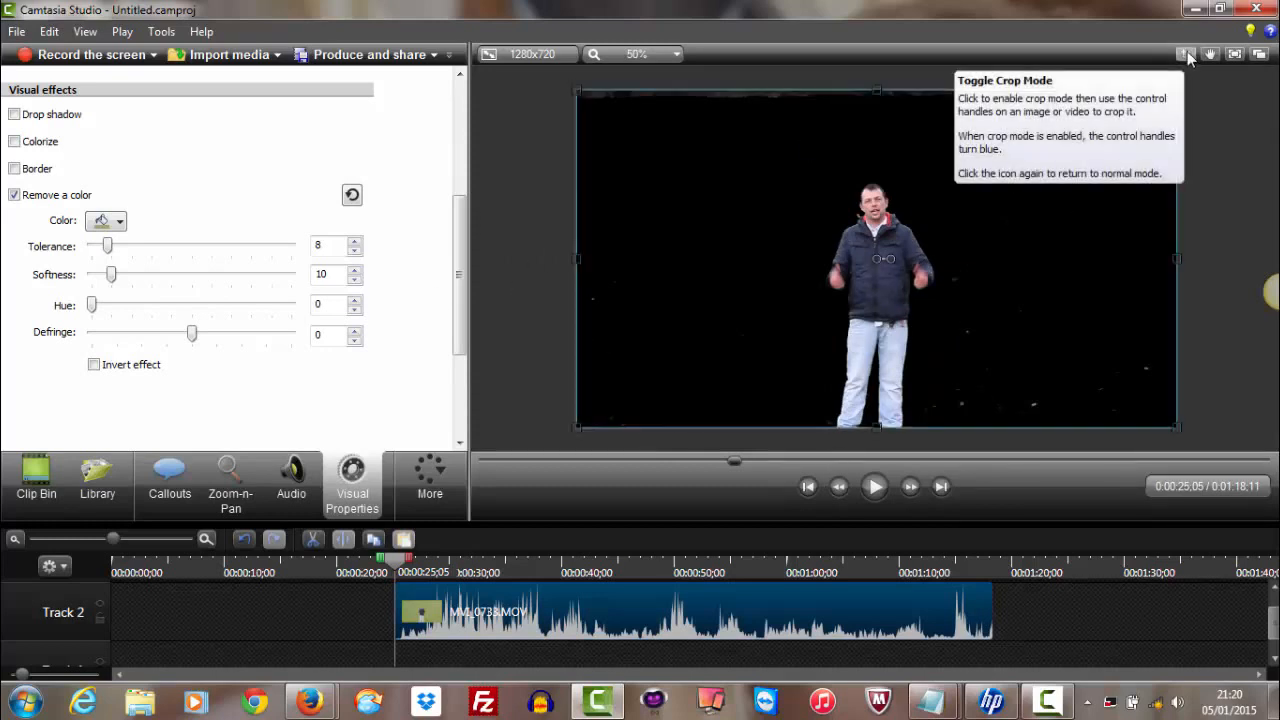
{"action": "left_click", "coordinate": [1186, 55]}
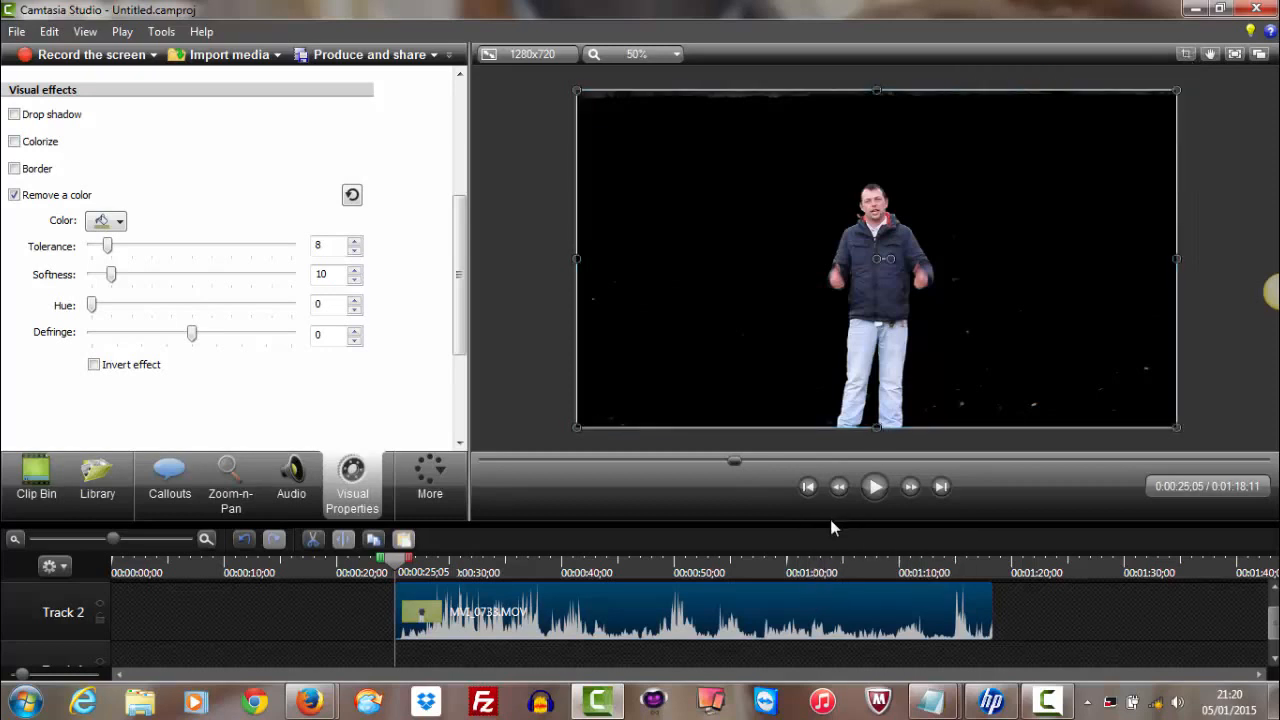
{"action": "scroll", "coordinate": [757, 651], "scroll_direction": "up", "scroll_amount": 1}
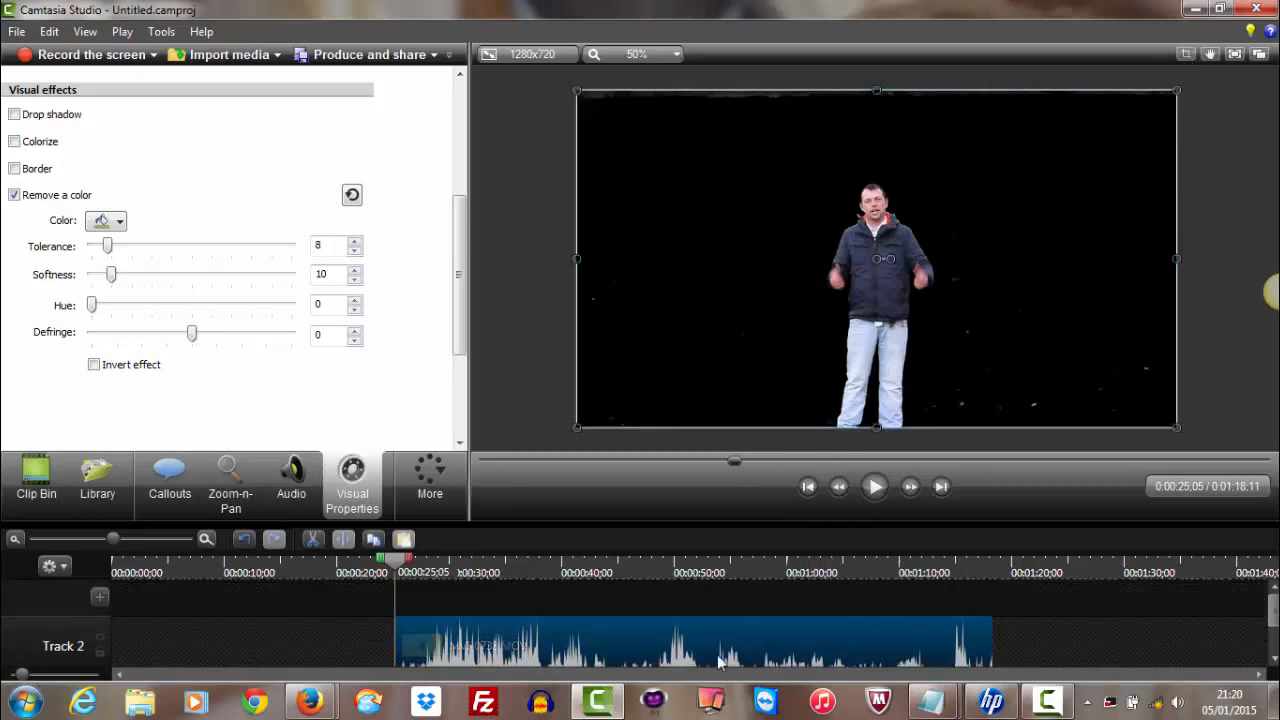
{"action": "right_click", "coordinate": [719, 662]}
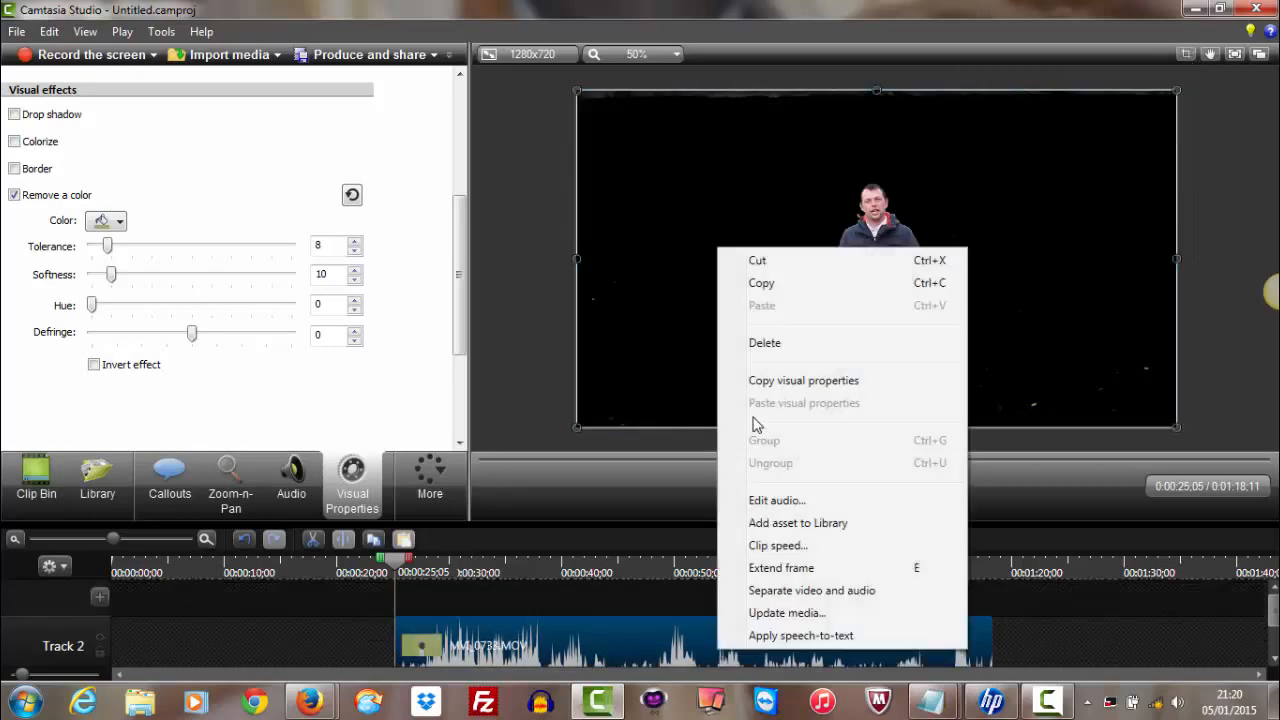
{"action": "left_click", "coordinate": [790, 284]}
{"action": "right_click", "coordinate": [547, 601]}
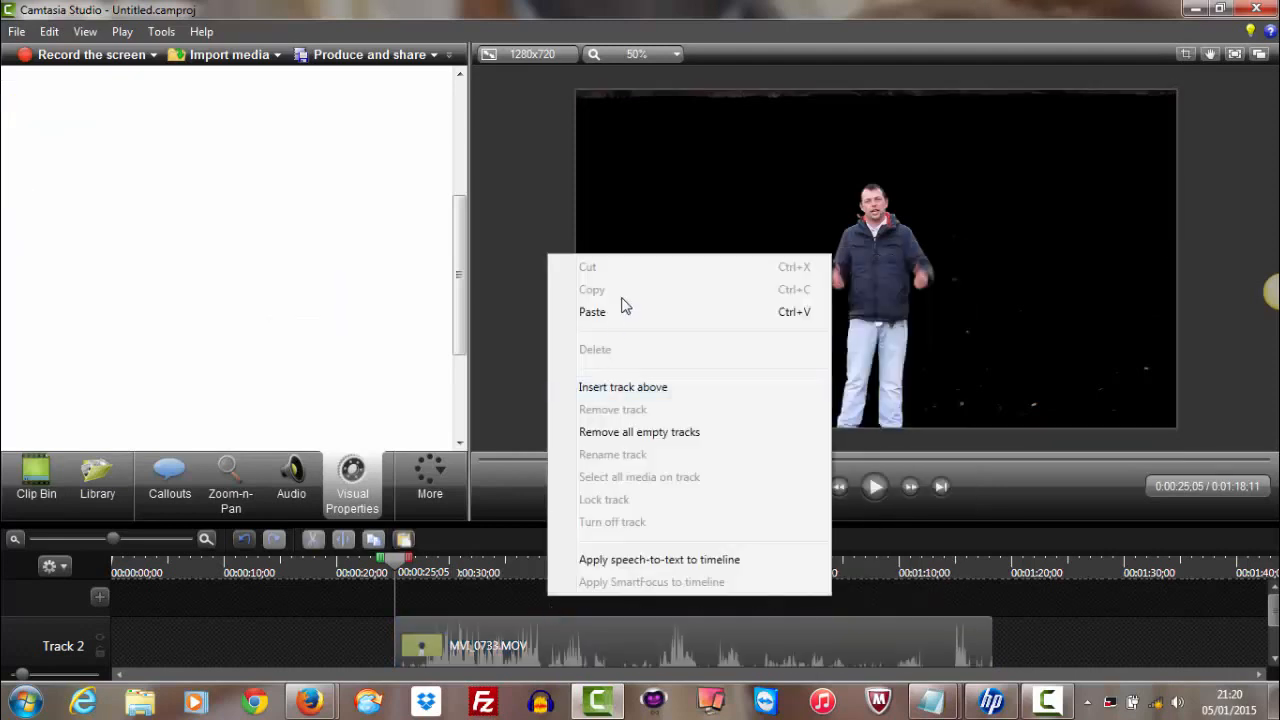
{"action": "left_click", "coordinate": [617, 318]}
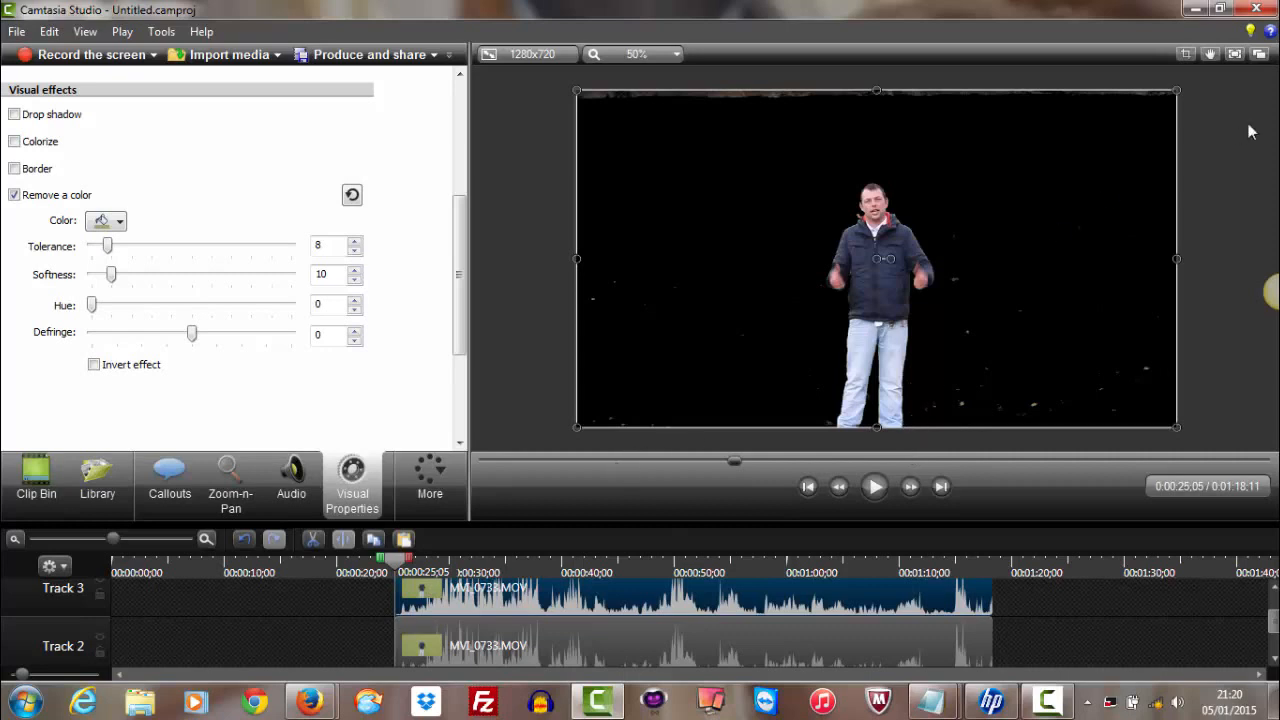
Crop the Track 3 copy closely around the presenter at its top and both sides, and enlarge the preview area
{"action": "left_click", "coordinate": [1187, 63]}
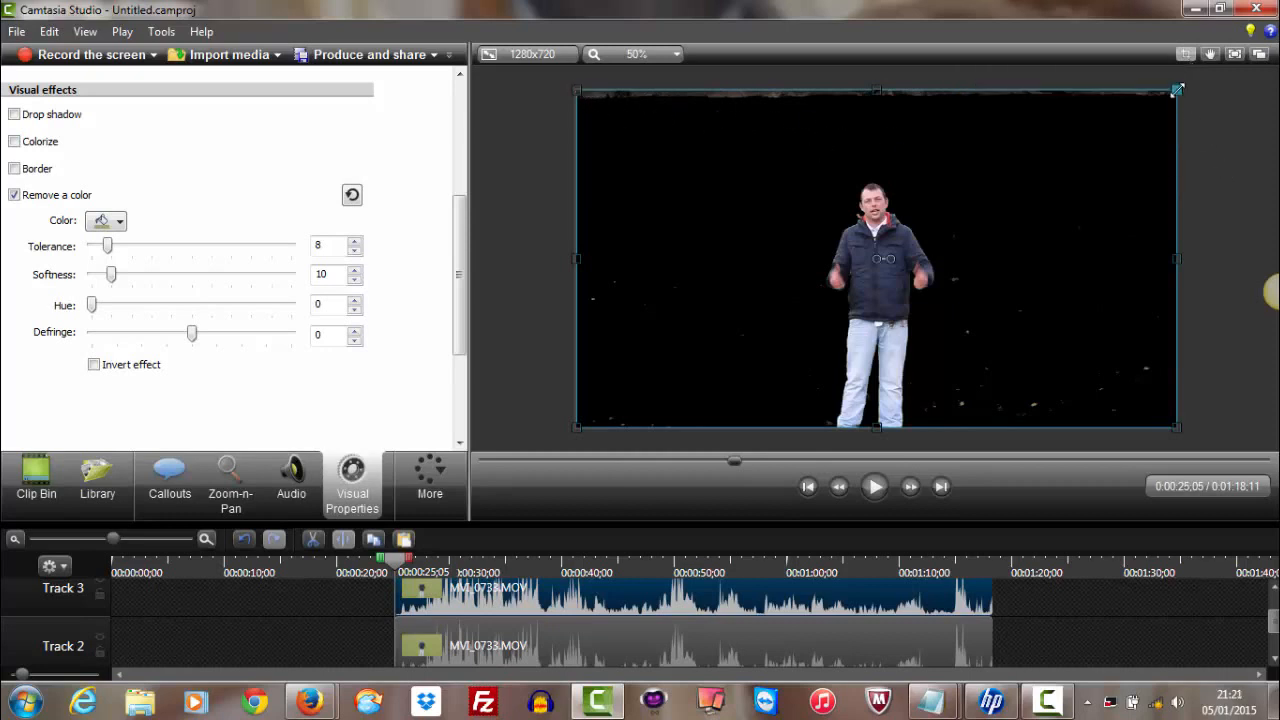
{"action": "left_click_drag", "start_coordinate": [1177, 90], "coordinate": [956, 131]}
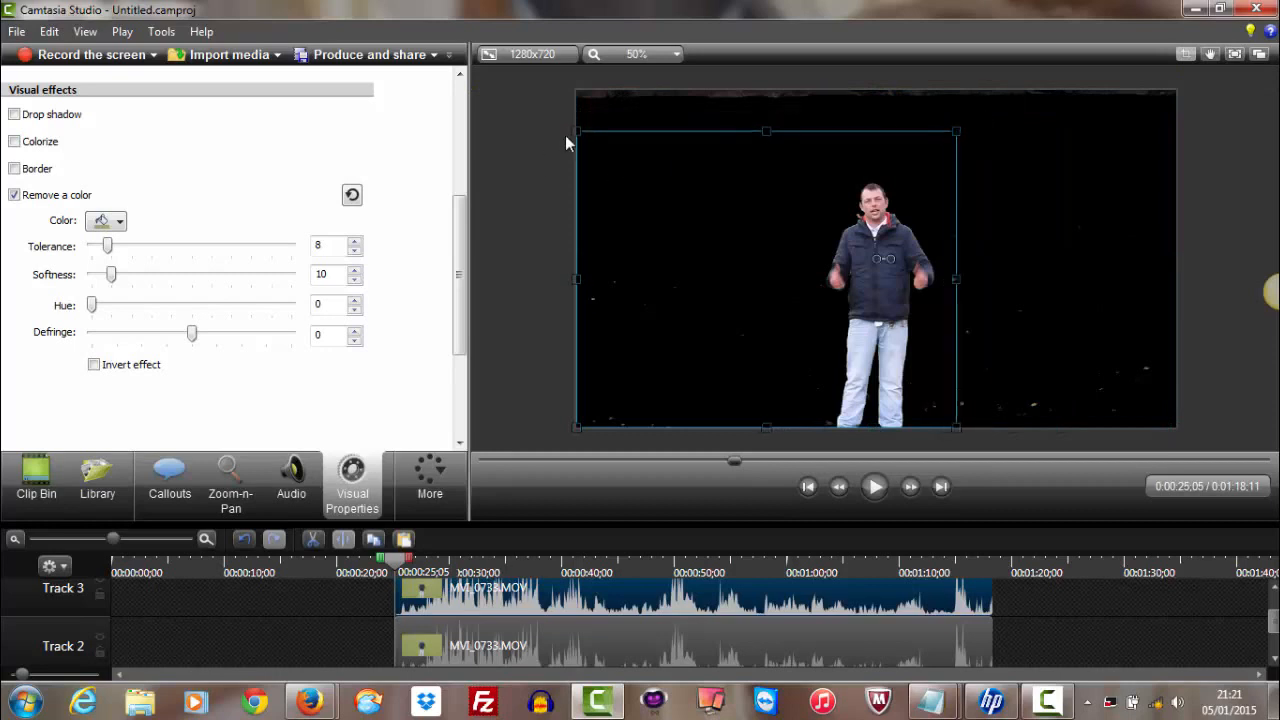
{"action": "left_click_drag", "start_coordinate": [576, 131], "coordinate": [791, 164]}
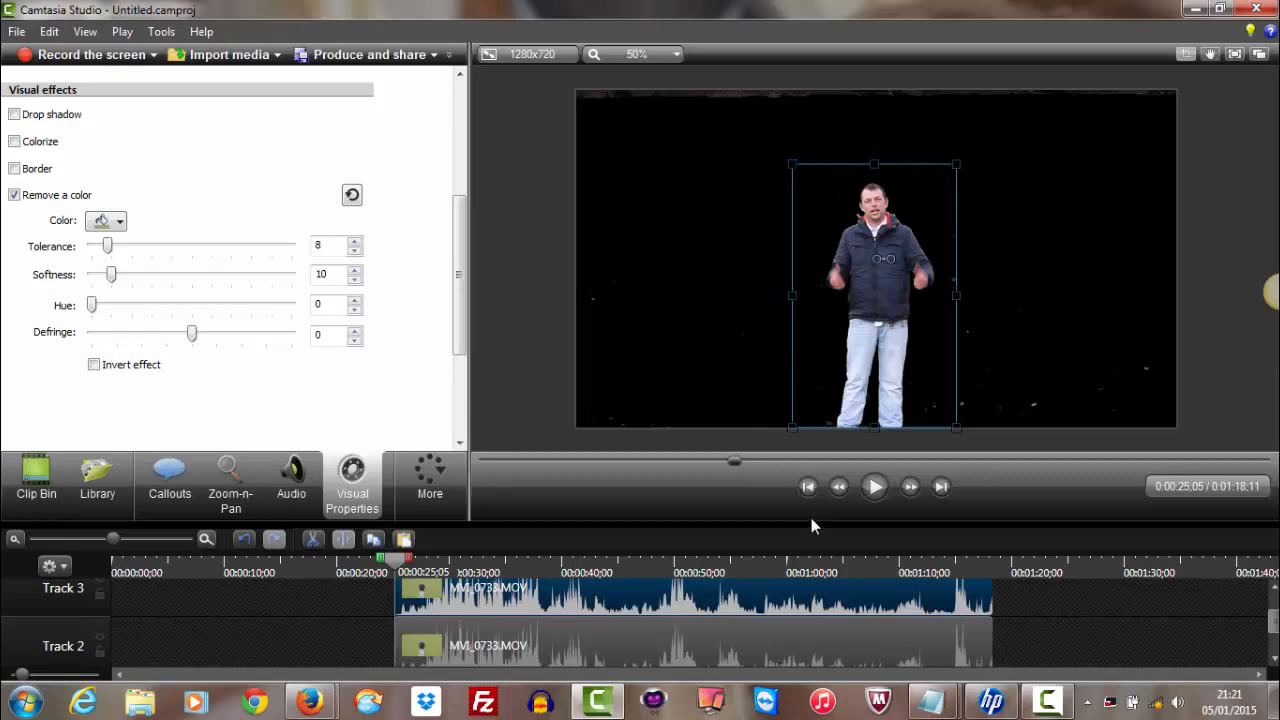
{"action": "left_click_drag", "start_coordinate": [811, 522], "coordinate": [798, 649]}
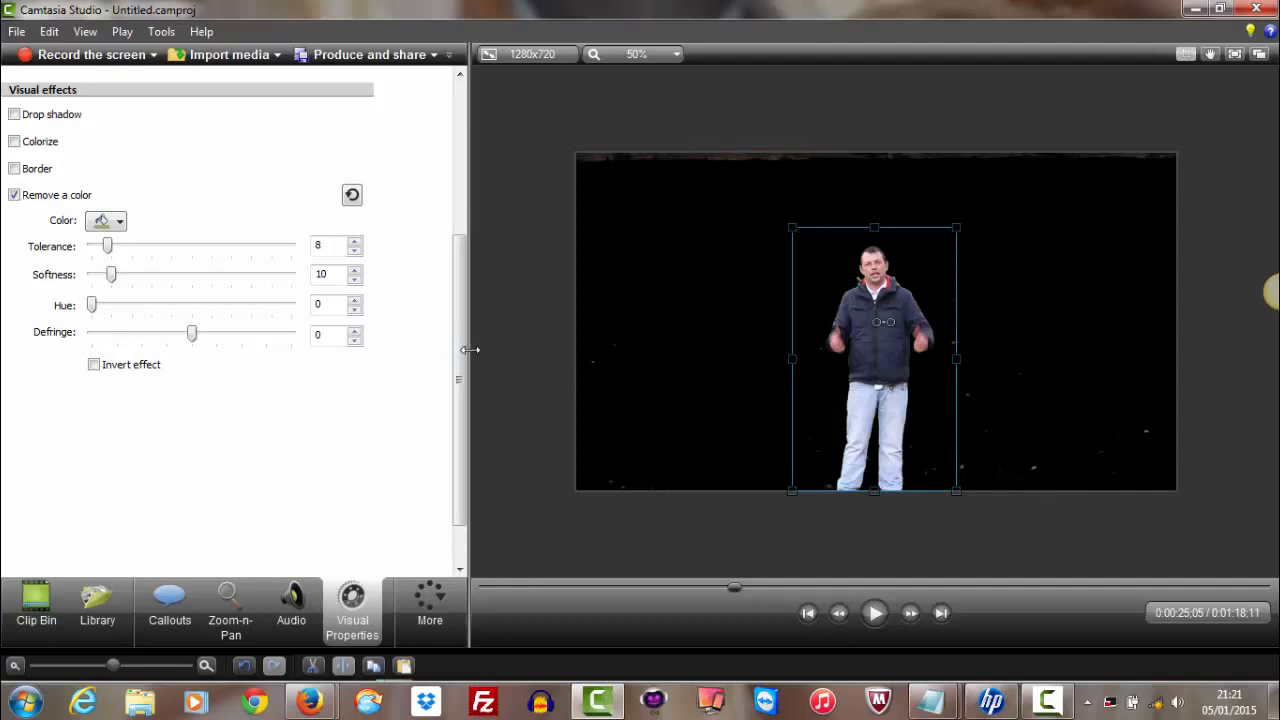
Start a media import and look through the Downloads folder for a background file
{"action": "left_click_drag", "start_coordinate": [462, 362], "coordinate": [472, 176]}
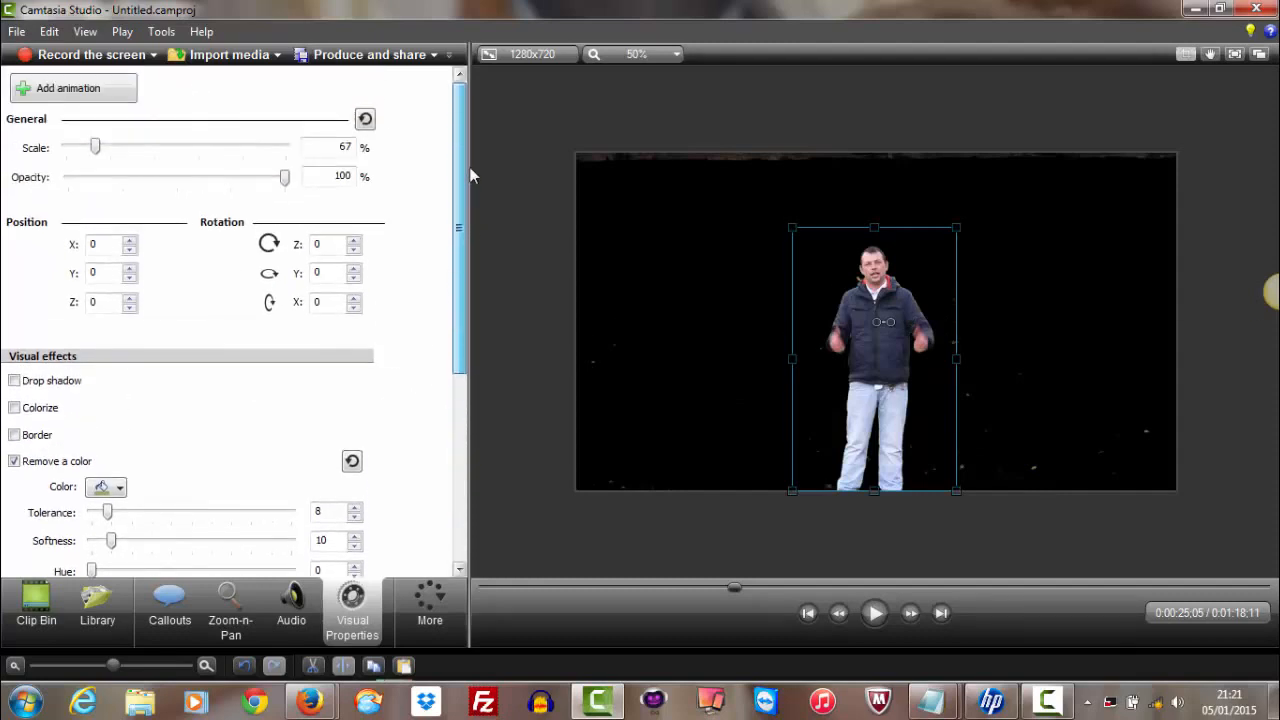
{"action": "left_click", "coordinate": [242, 52]}
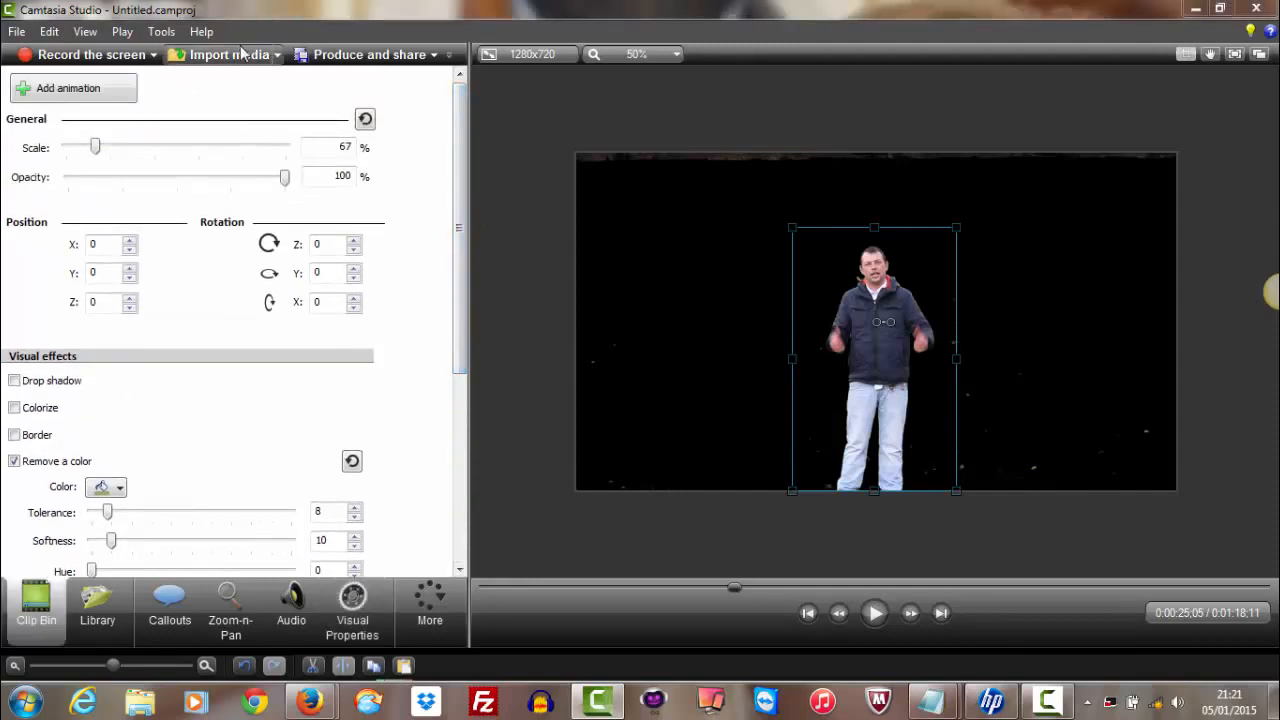
{"action": "left_click", "coordinate": [425, 251]}
{"action": "scroll", "coordinate": [726, 334], "scroll_direction": "down", "scroll_amount": 10}
{"action": "scroll", "coordinate": [738, 347], "scroll_direction": "down", "scroll_amount": 15}
{"action": "scroll", "coordinate": [738, 347], "scroll_direction": "down", "scroll_amount": 15}
{"action": "scroll", "coordinate": [740, 347], "scroll_direction": "up", "scroll_amount": 5}
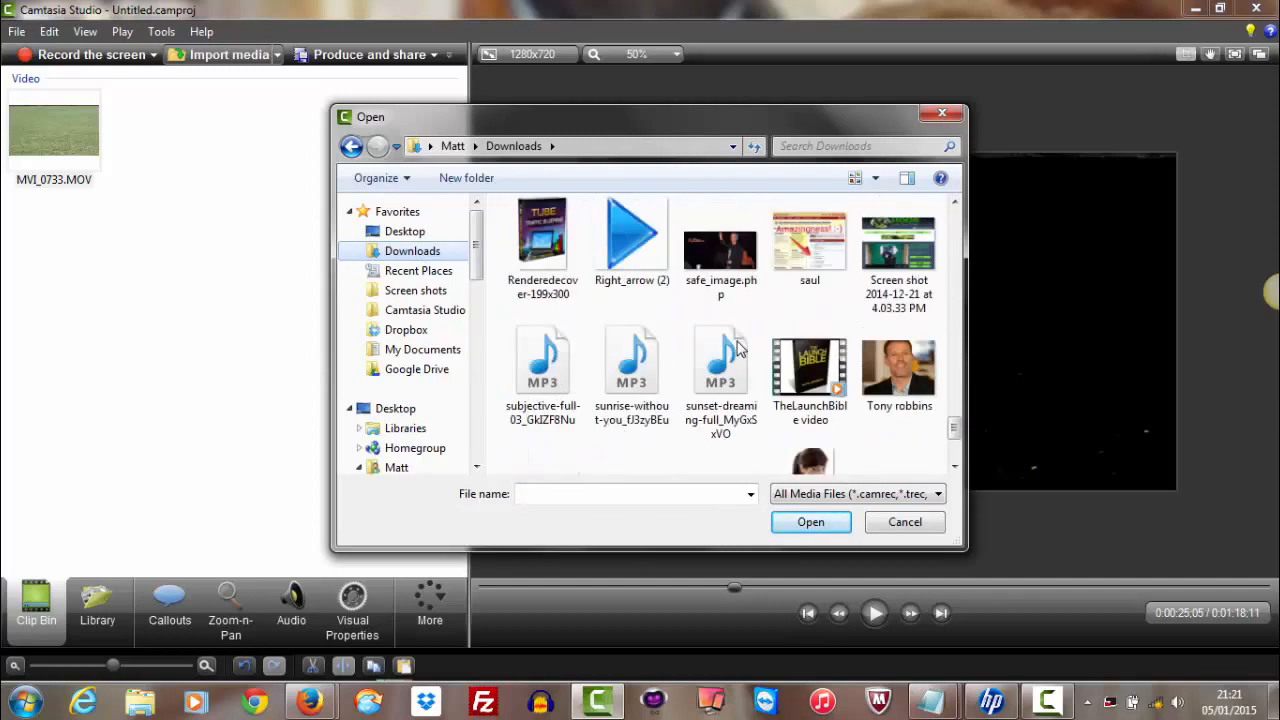
Import the space image from the Virtual Studios folder on the Desktop into the project
{"action": "left_click", "coordinate": [428, 236]}
{"action": "scroll", "coordinate": [626, 357], "scroll_direction": "down", "scroll_amount": 3}
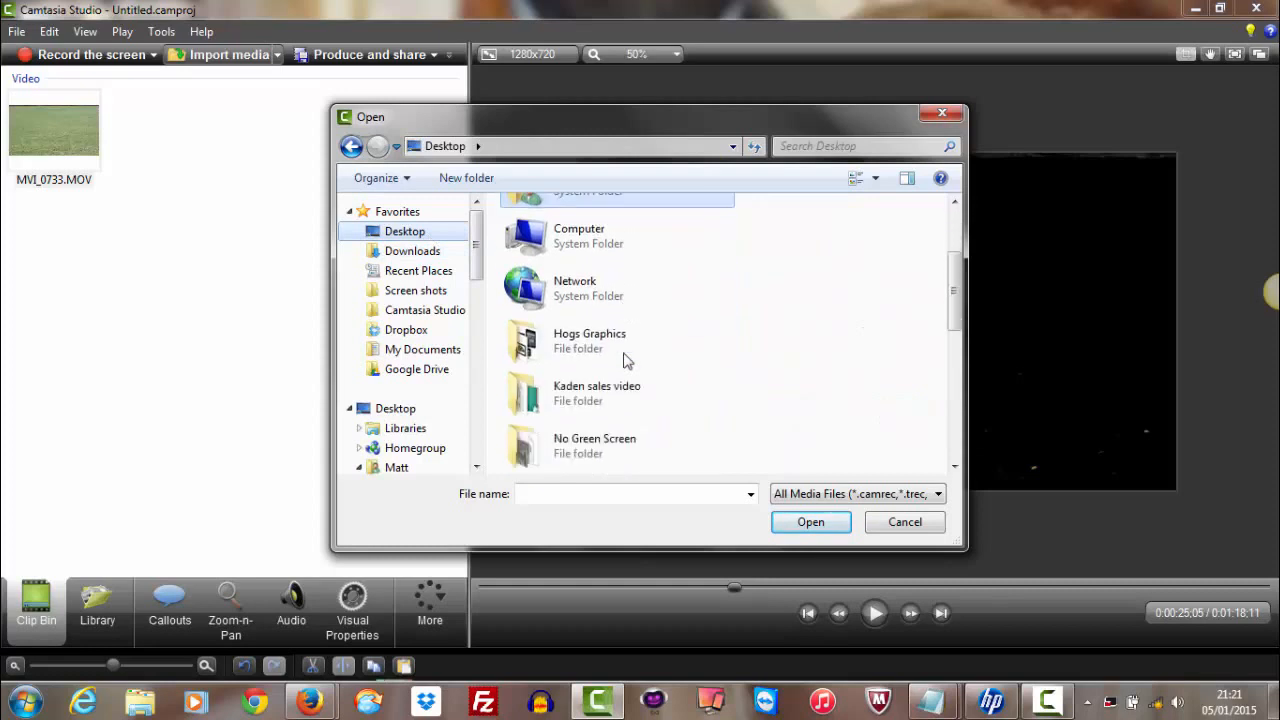
{"action": "scroll", "coordinate": [565, 372], "scroll_direction": "down", "scroll_amount": 3}
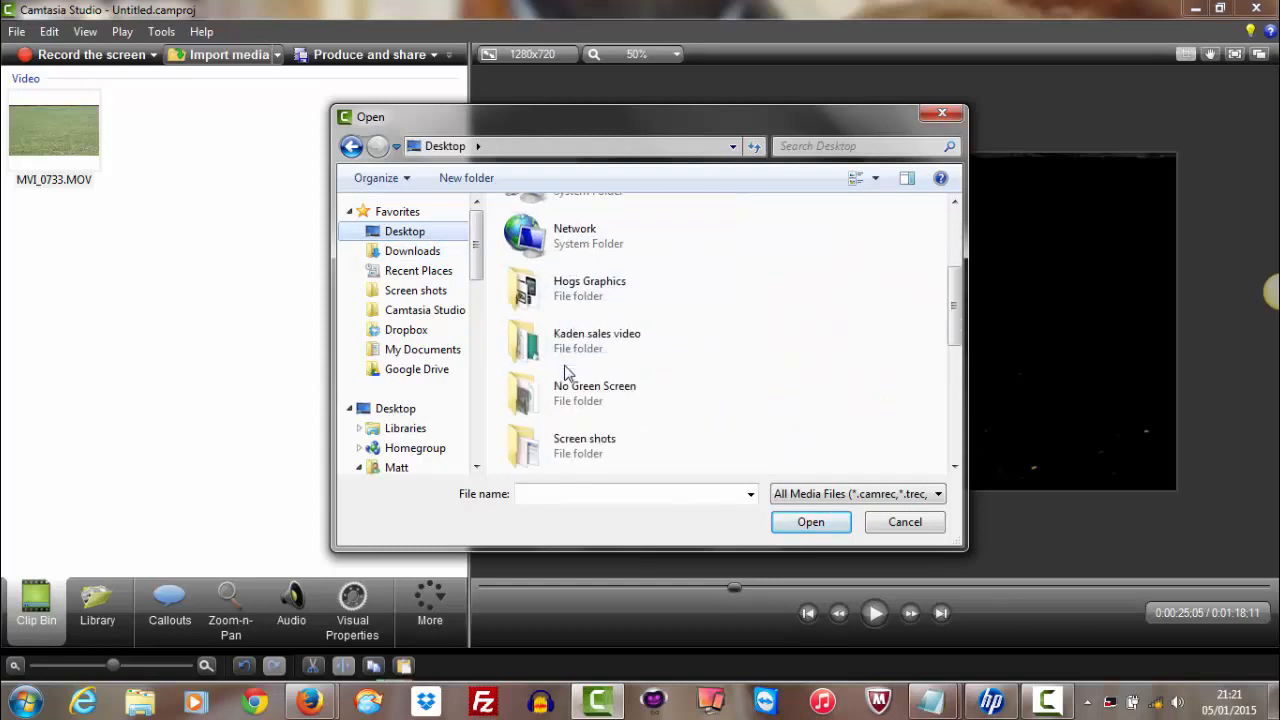
{"action": "scroll", "coordinate": [564, 372], "scroll_direction": "down", "scroll_amount": 2}
{"action": "double_click", "coordinate": [563, 398]}
{"action": "scroll", "coordinate": [702, 431], "scroll_direction": "down", "scroll_amount": 3}
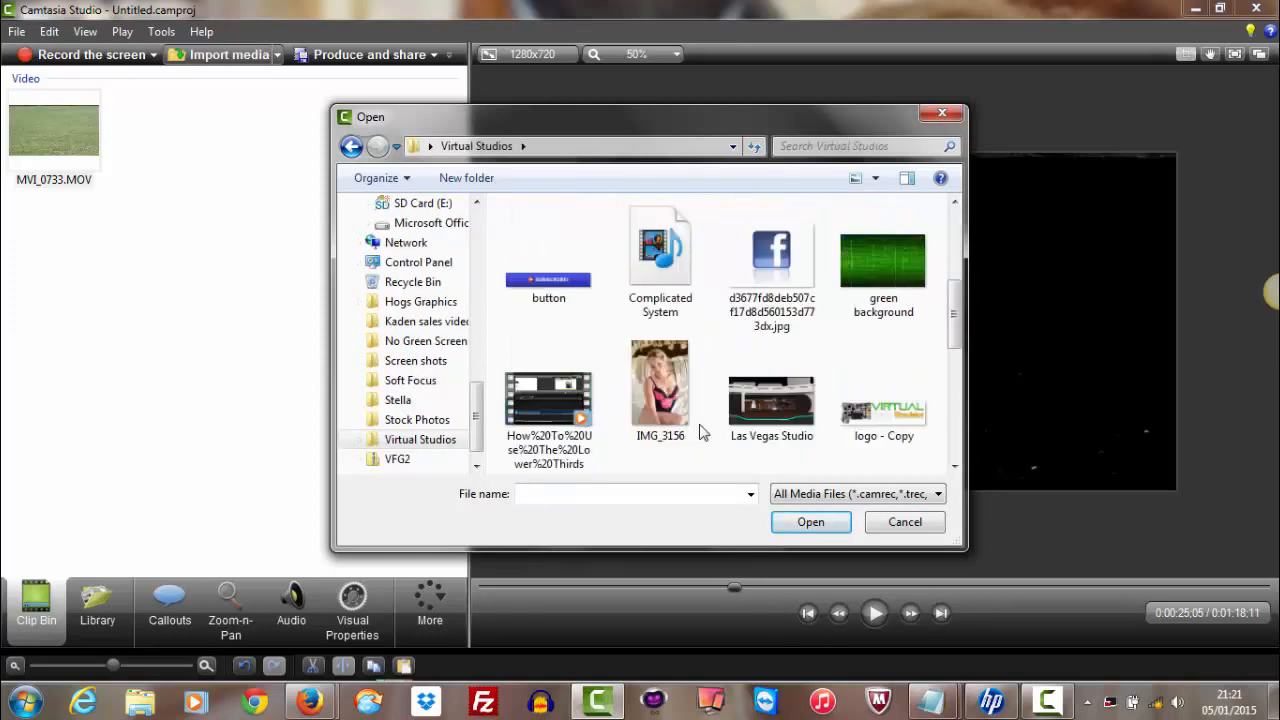
{"action": "scroll", "coordinate": [702, 431], "scroll_direction": "down", "scroll_amount": 3}
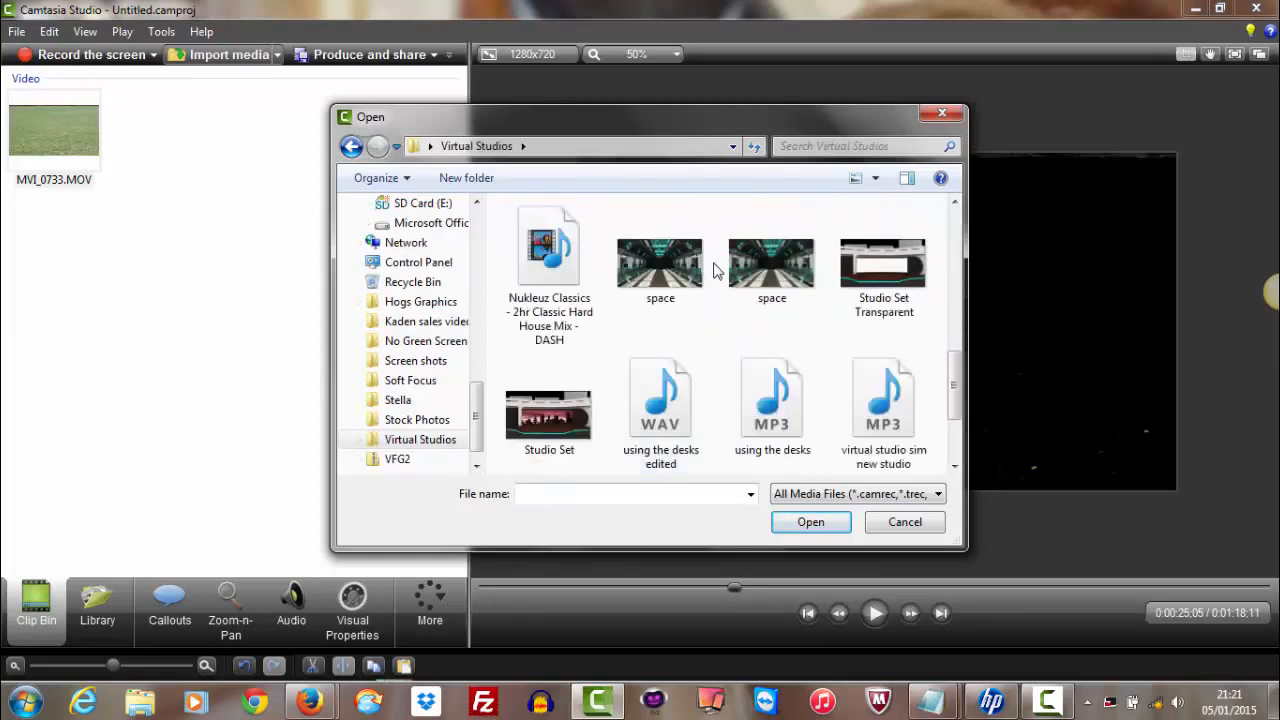
{"action": "left_click", "coordinate": [660, 265]}
{"action": "left_click", "coordinate": [808, 530]}
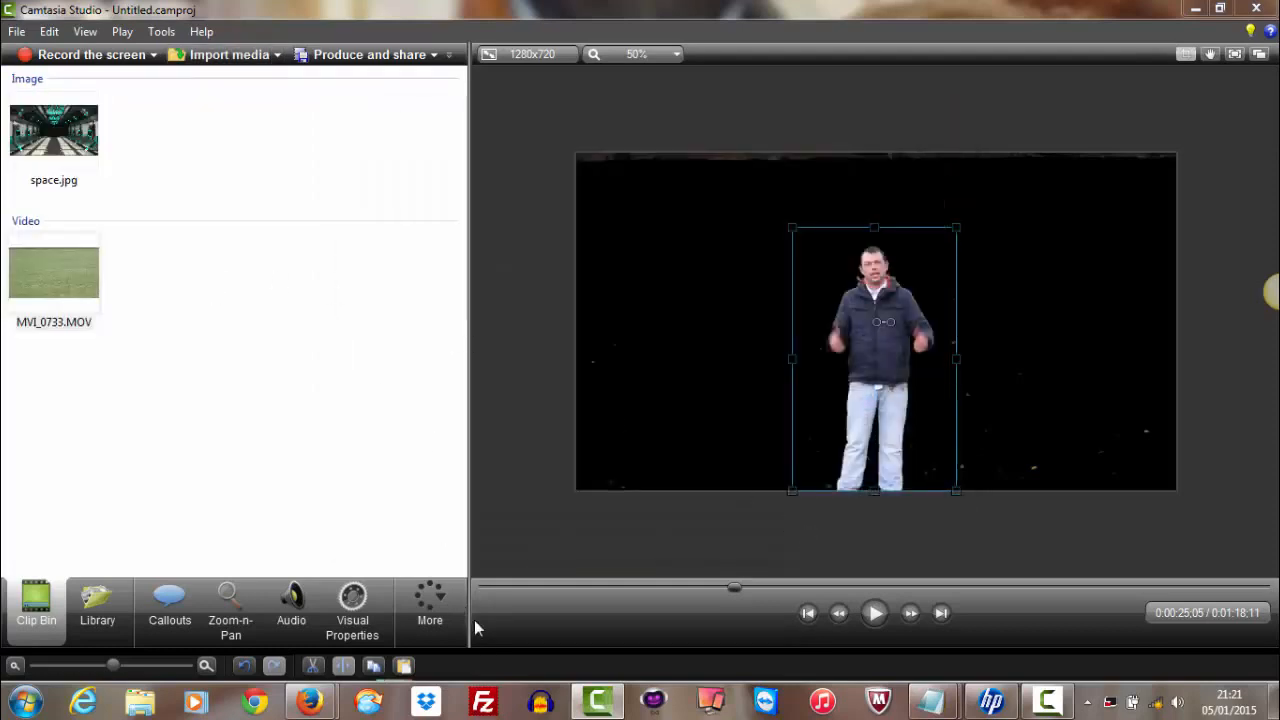
Crop the Track 3 copy of the presenter clip further in at its top and right side
{"action": "left_click_drag", "start_coordinate": [482, 651], "coordinate": [497, 330]}
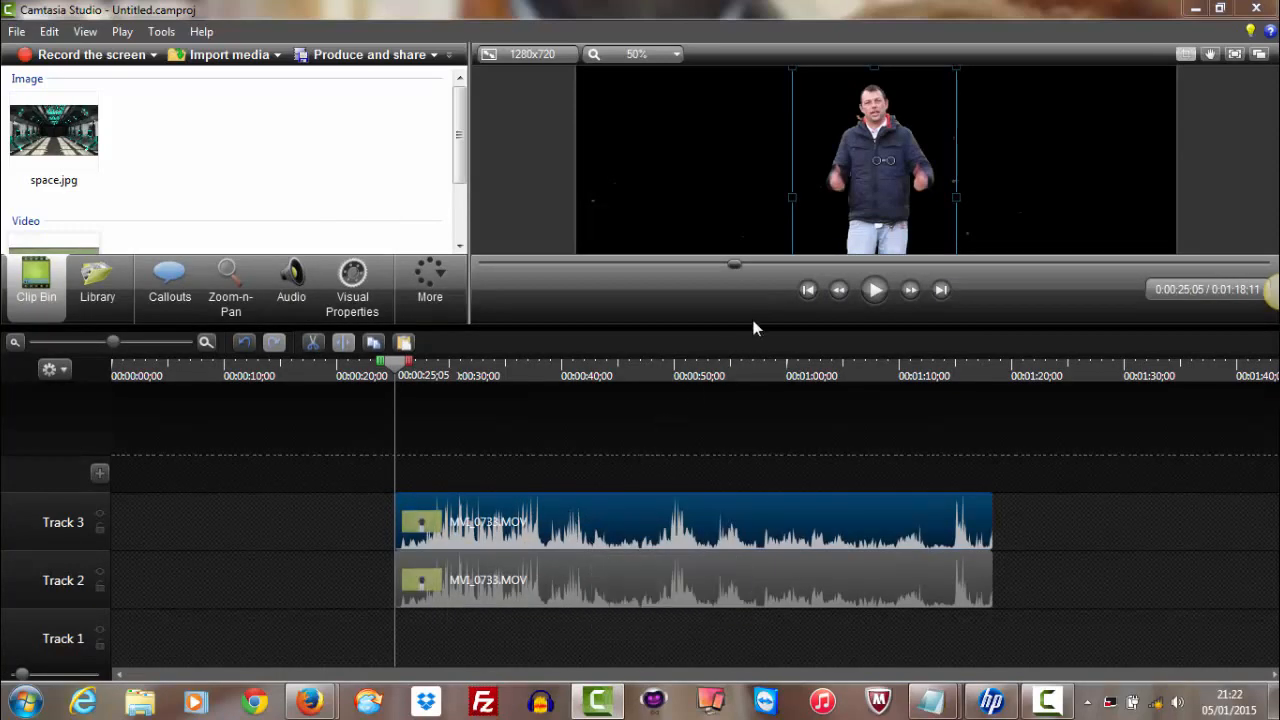
{"action": "left_click_drag", "start_coordinate": [752, 326], "coordinate": [740, 500]}
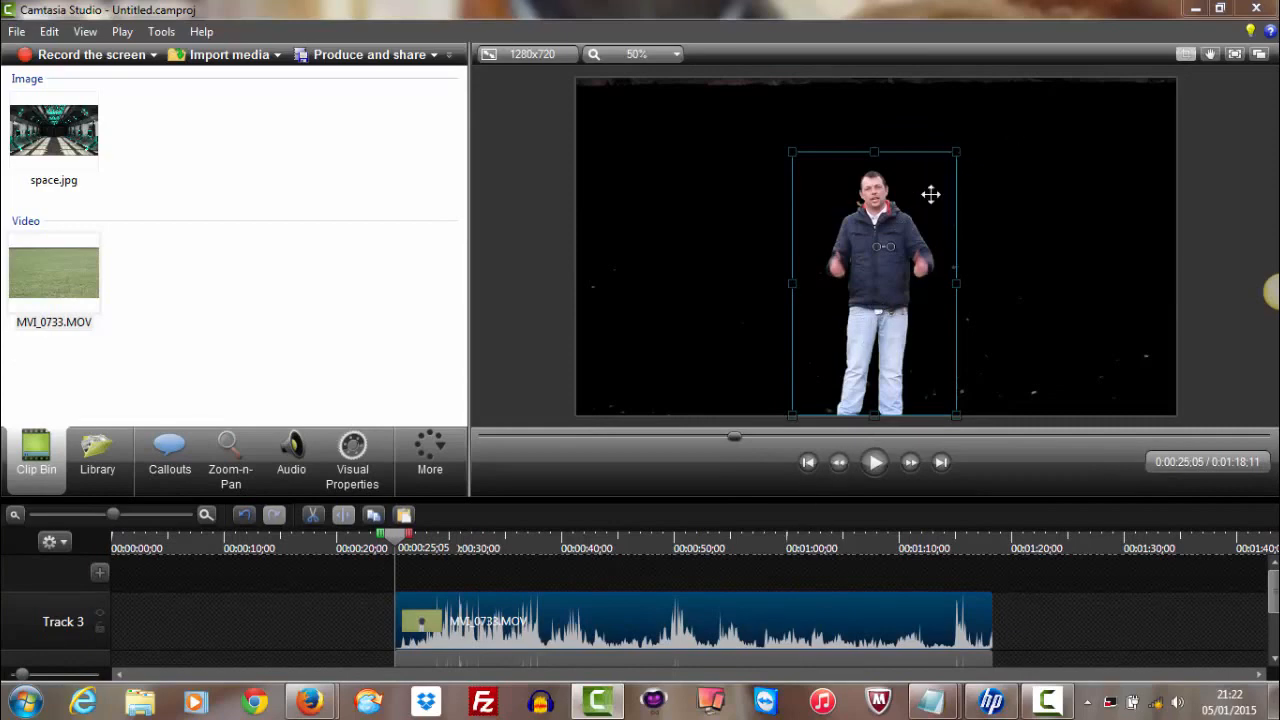
{"action": "left_click_drag", "start_coordinate": [956, 152], "coordinate": [910, 213]}
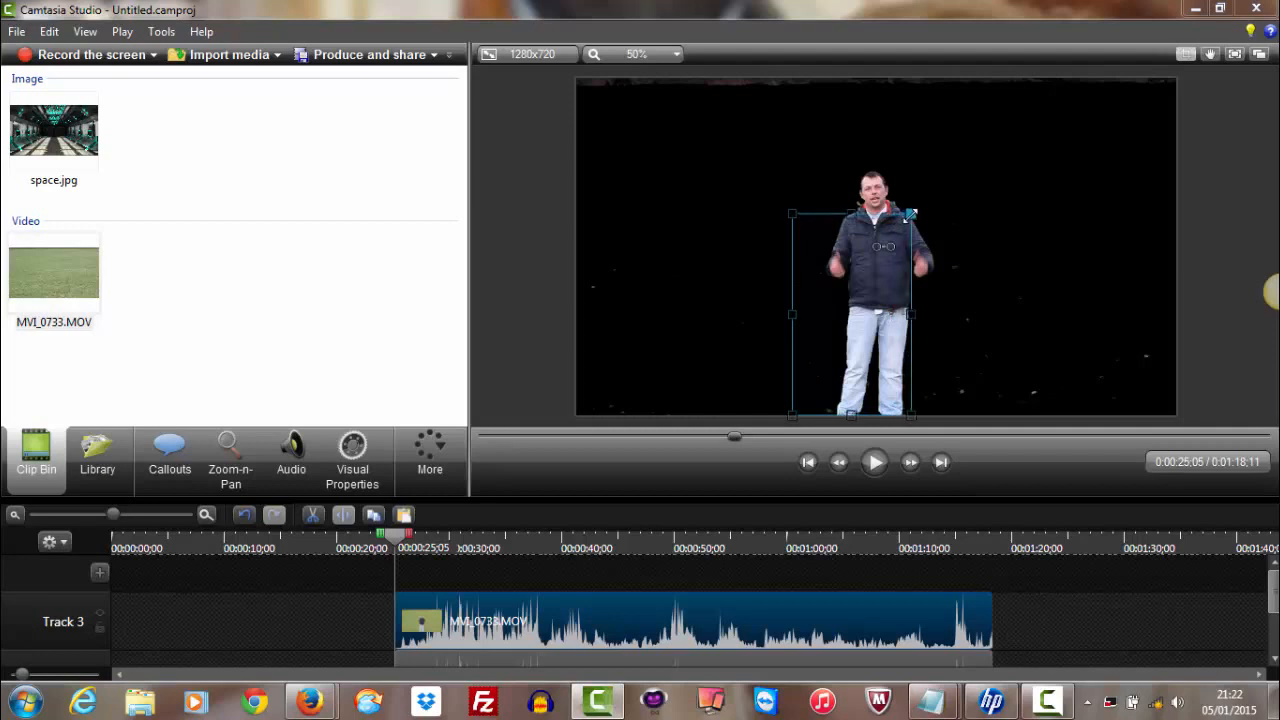
Crop the Track 2 presenter clip at its top and both sides, leaving some extra room beside the presenter's right-hand edge
{"action": "left_click", "coordinate": [845, 155]}
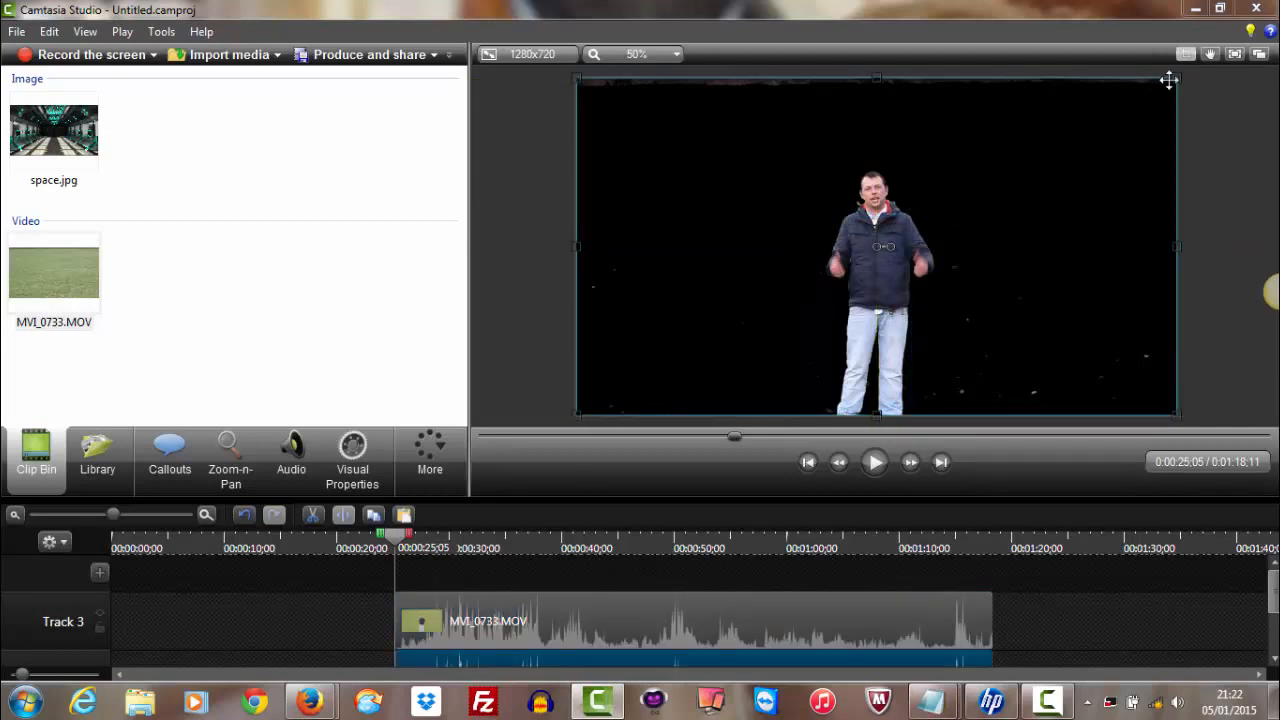
{"action": "left_click_drag", "start_coordinate": [1176, 79], "coordinate": [929, 162]}
{"action": "left_click_drag", "start_coordinate": [577, 163], "coordinate": [798, 162]}
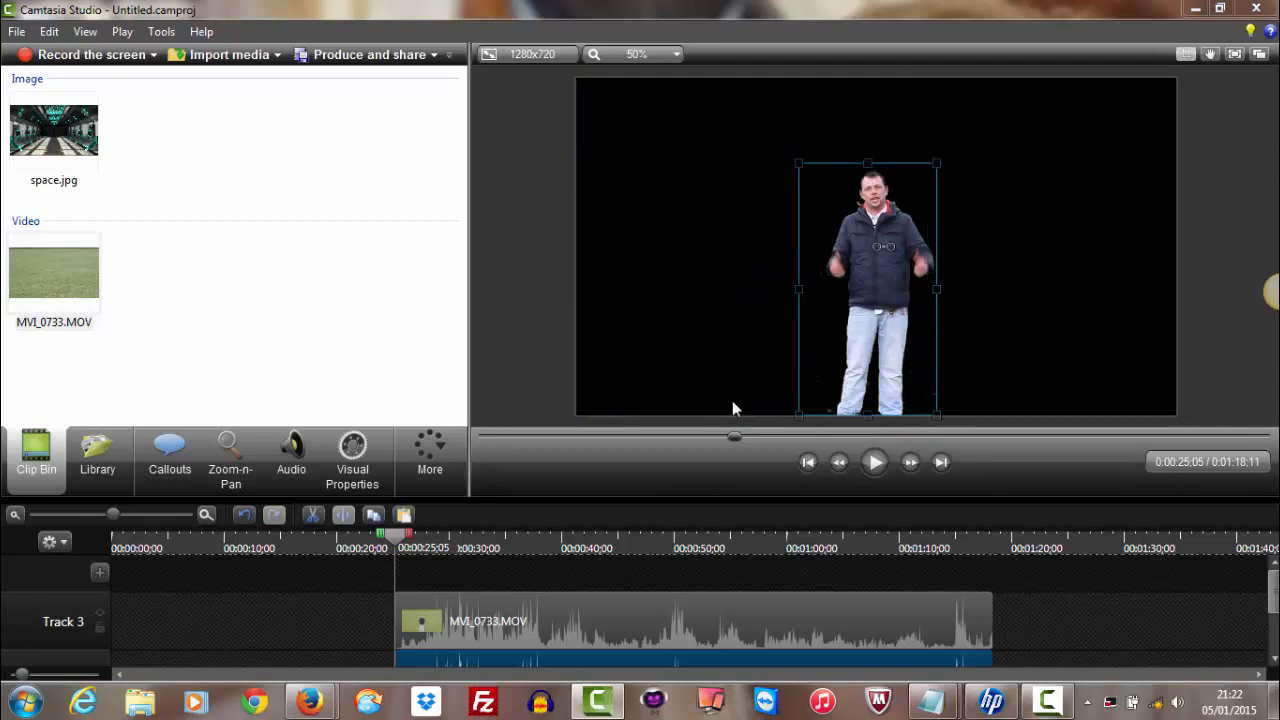
{"action": "left_click_drag", "start_coordinate": [764, 497], "coordinate": [770, 433]}
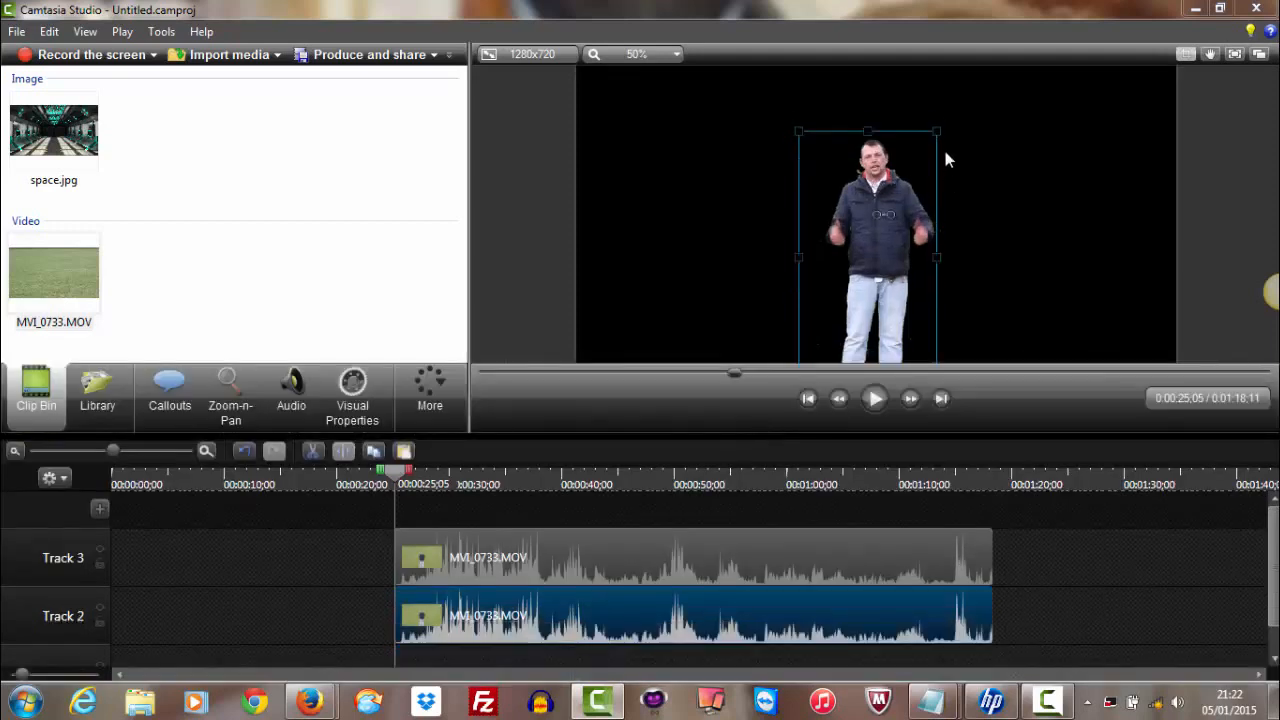
{"action": "mouse_move", "coordinate": [936, 131]}
{"action": "left_mouse_down"}
{"action": "mouse_move", "coordinate": [952, 201]}
{"action": "mouse_move", "coordinate": [954, 150]}
{"action": "mouse_move", "coordinate": [951, 172]}
{"action": "mouse_move", "coordinate": [897, 131]}
{"action": "mouse_move", "coordinate": [955, 131]}
{"action": "left_mouse_up"}
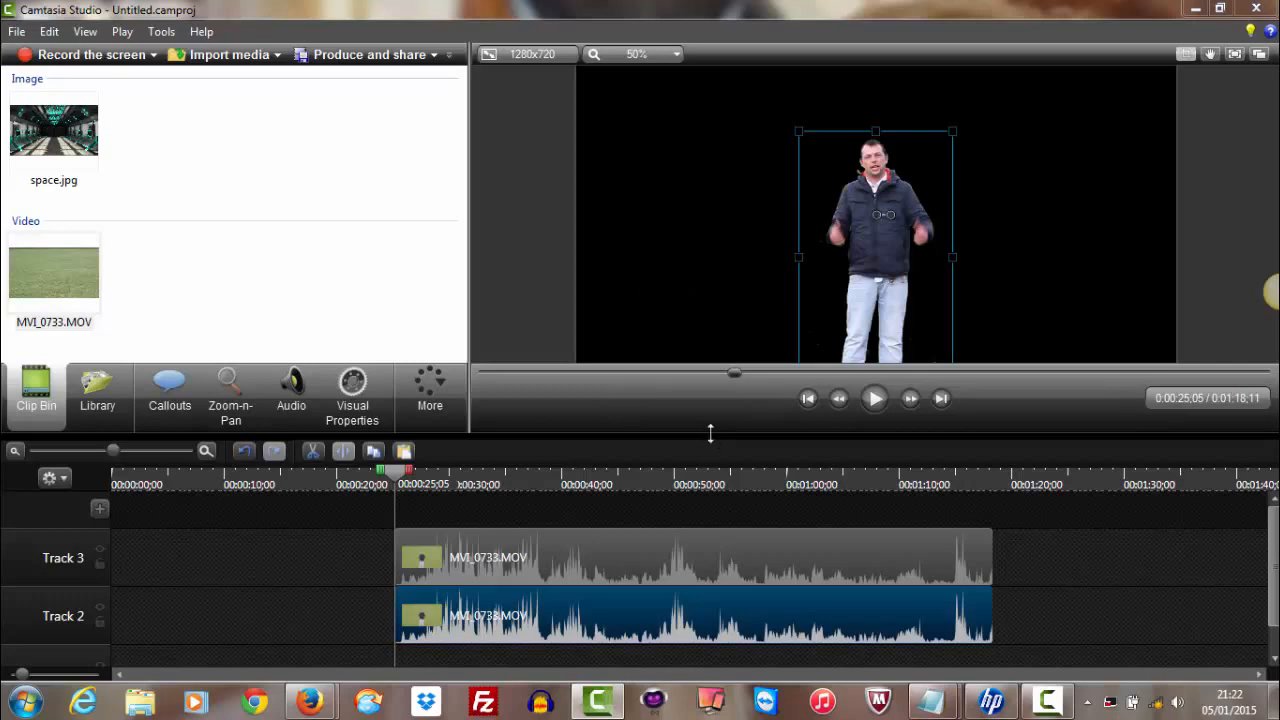
Place space.jpg on Track 1 under the start of the presenter clips and extend it to their end
{"action": "left_click_drag", "start_coordinate": [706, 447], "coordinate": [725, 410]}
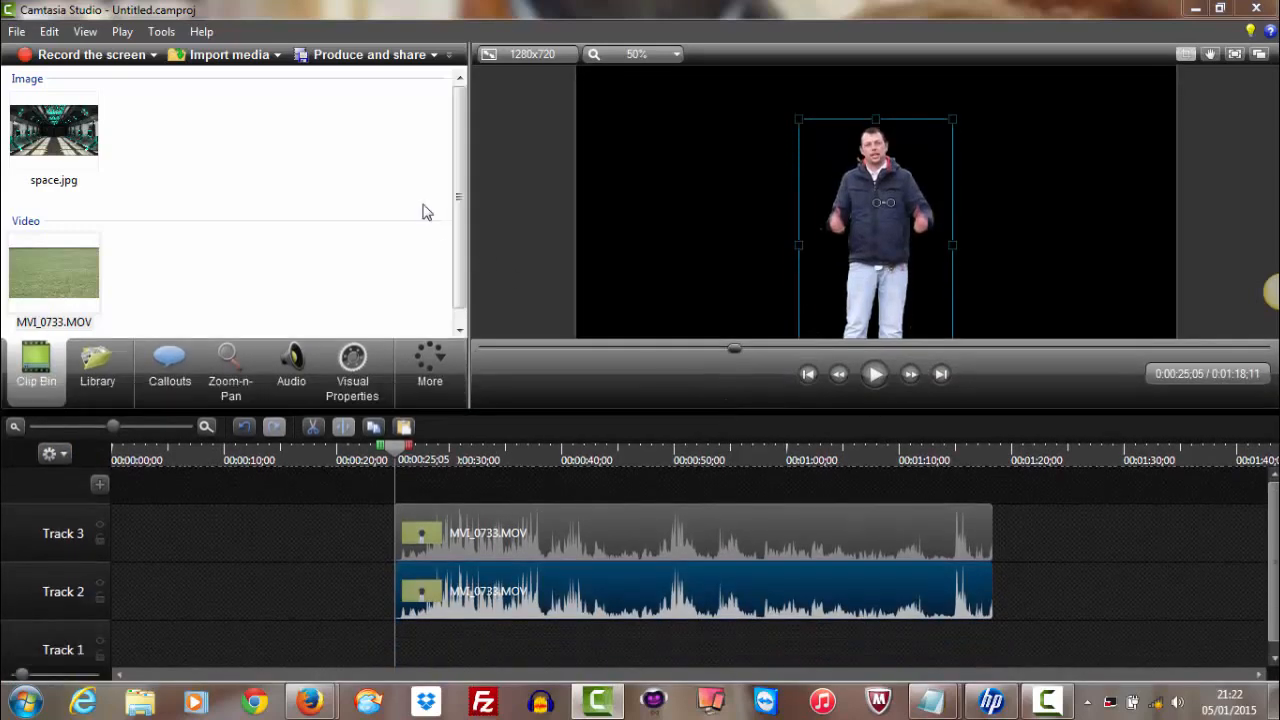
{"action": "left_click_drag", "start_coordinate": [78, 142], "coordinate": [447, 630]}
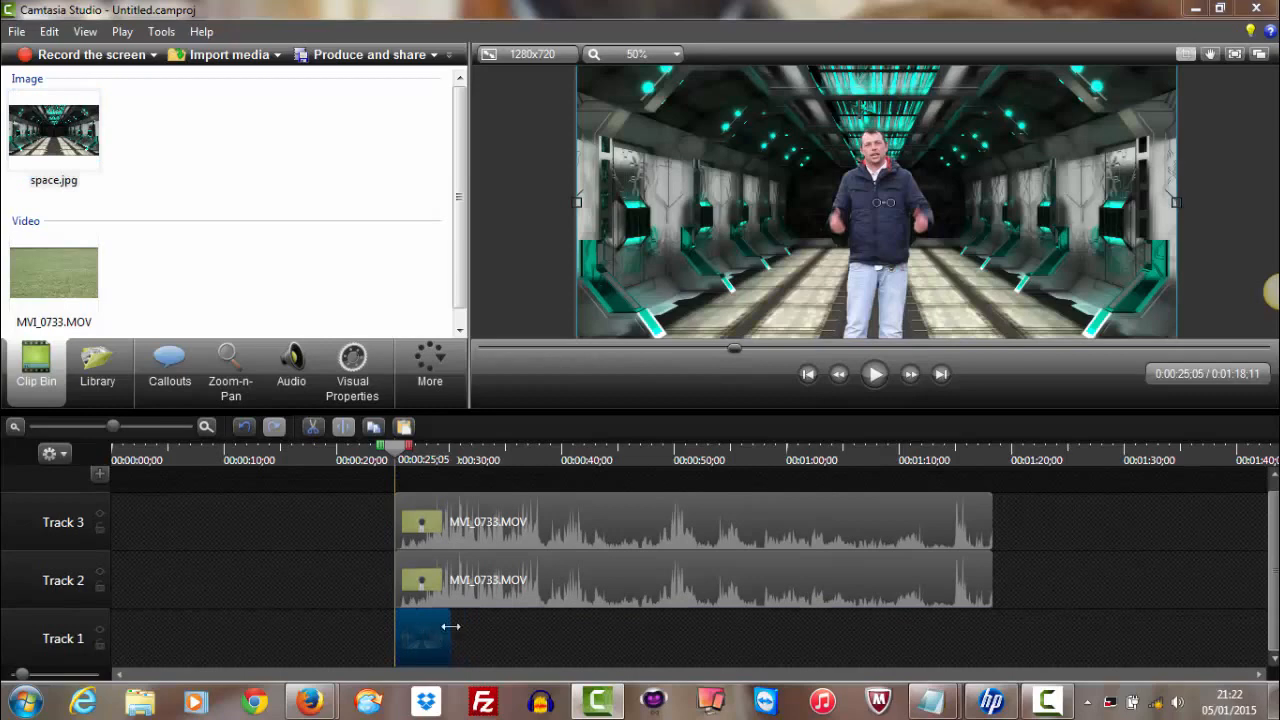
{"action": "left_click_drag", "start_coordinate": [449, 636], "coordinate": [992, 636]}
Delete the duplicate MVI_0733.MOV clip from Track 3
{"action": "left_click_drag", "start_coordinate": [829, 410], "coordinate": [793, 687]}
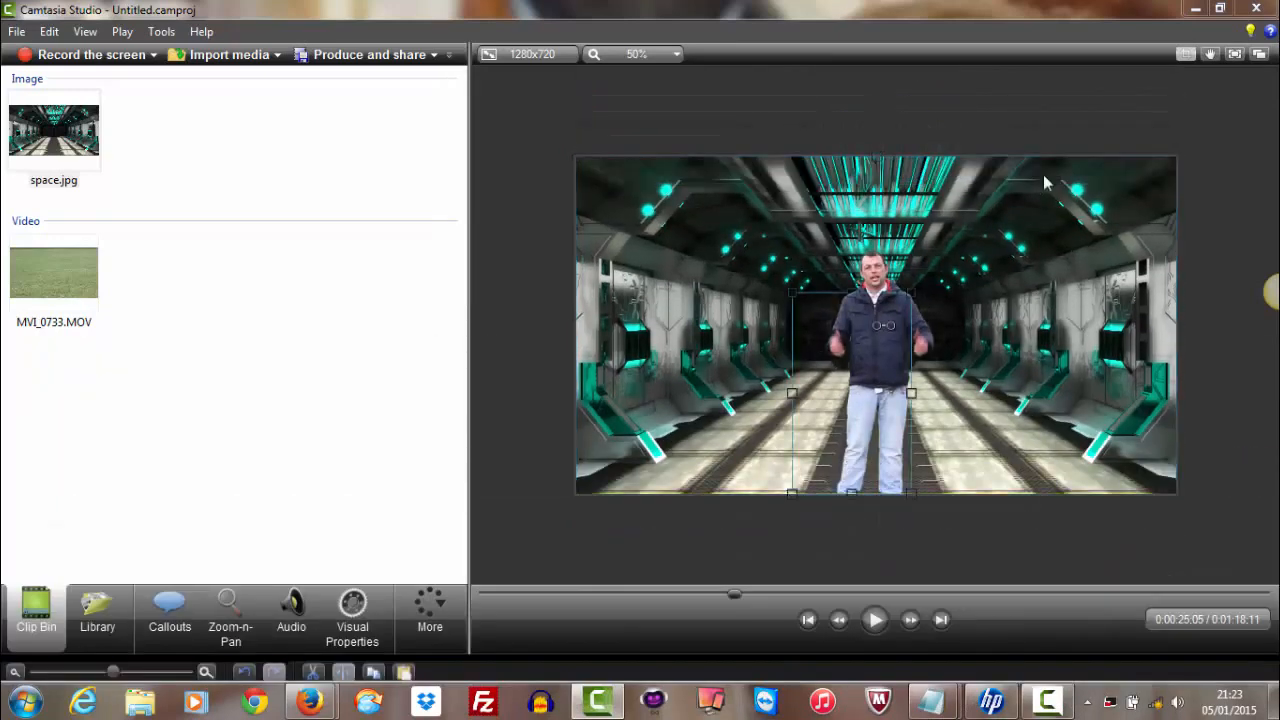
{"action": "left_click", "coordinate": [856, 336]}
{"action": "right_click", "coordinate": [855, 390]}
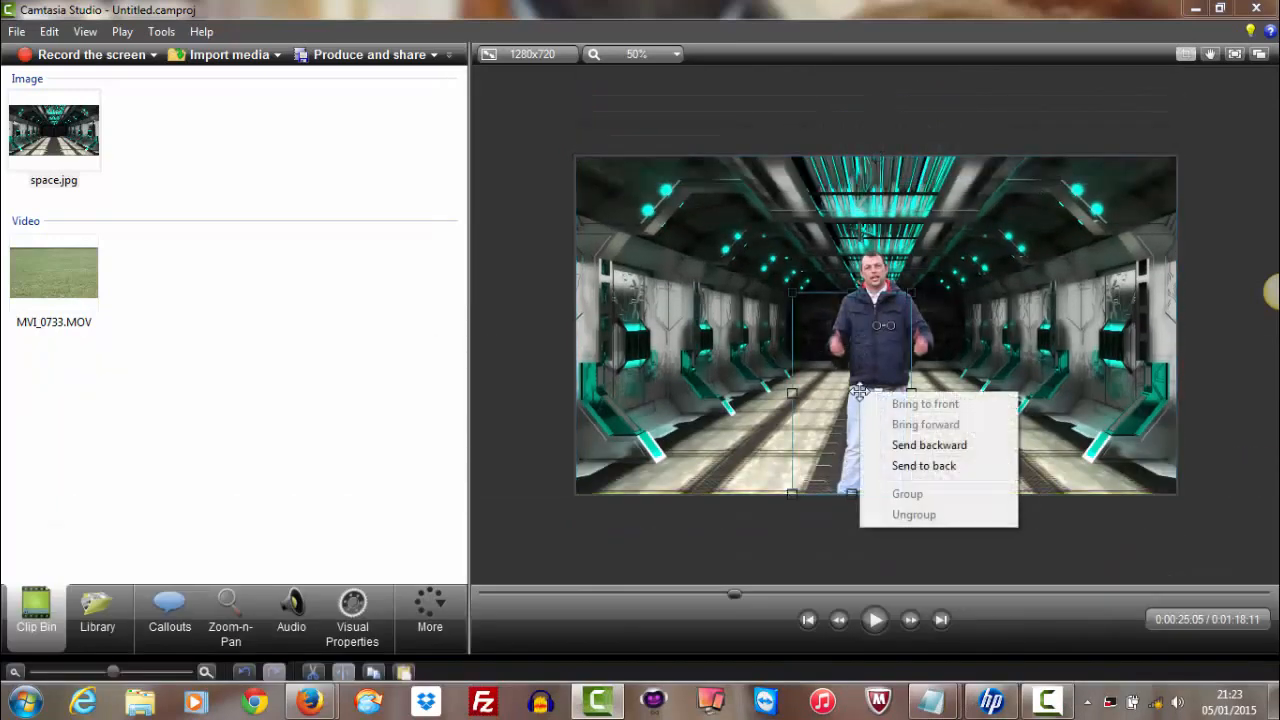
{"action": "left_click", "coordinate": [787, 572]}
{"action": "scroll", "coordinate": [787, 573], "scroll_direction": "down", "scroll_amount": 1}
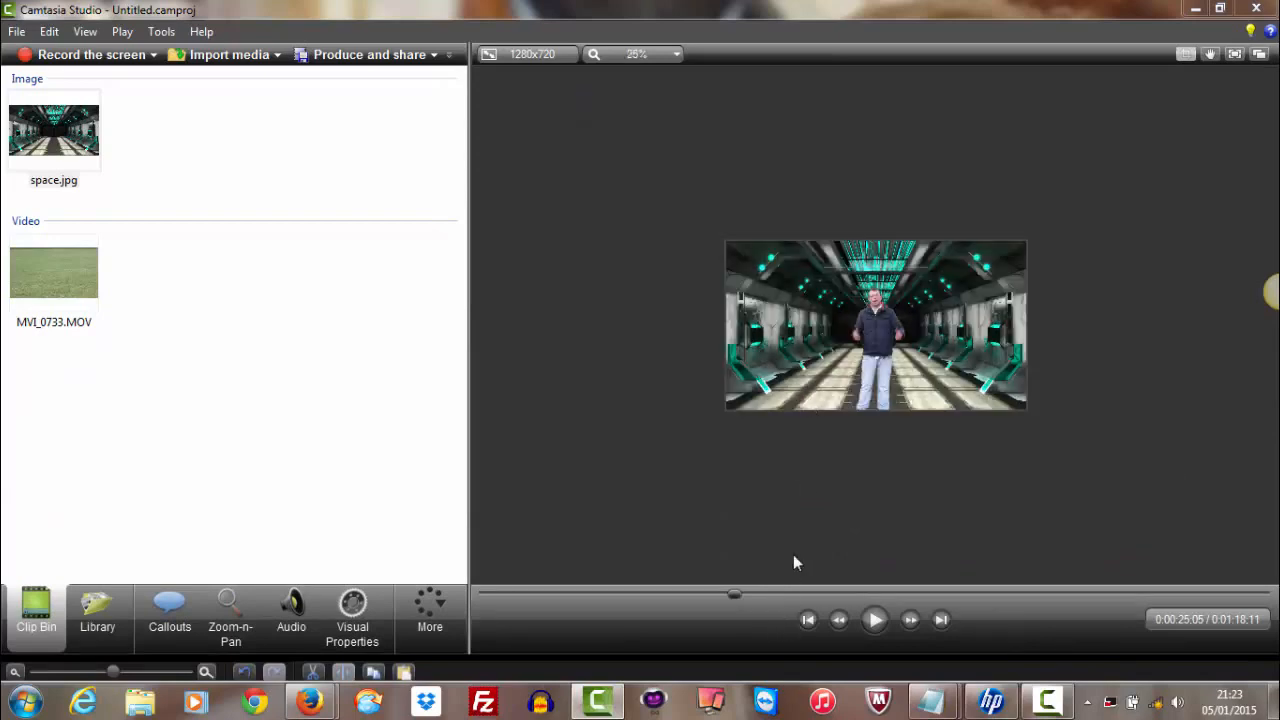
{"action": "left_click_drag", "start_coordinate": [777, 654], "coordinate": [791, 423]}
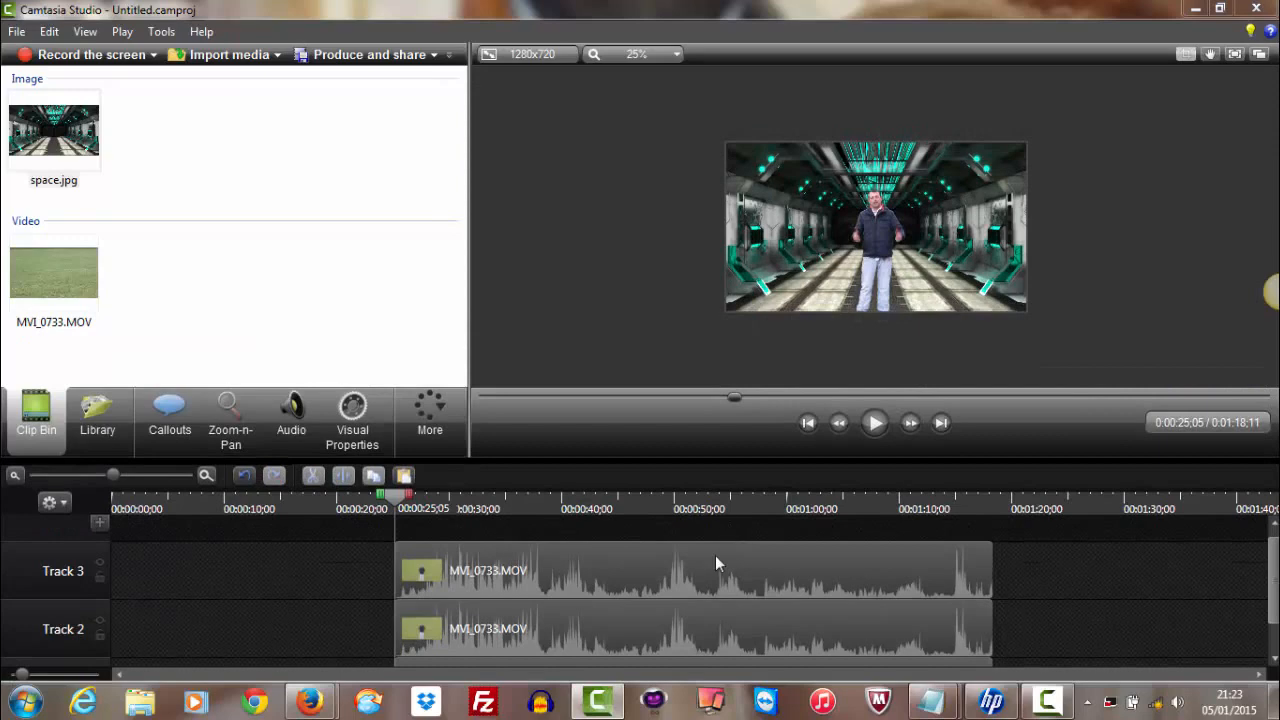
{"action": "right_click", "coordinate": [715, 555]}
{"action": "left_click", "coordinate": [786, 244]}
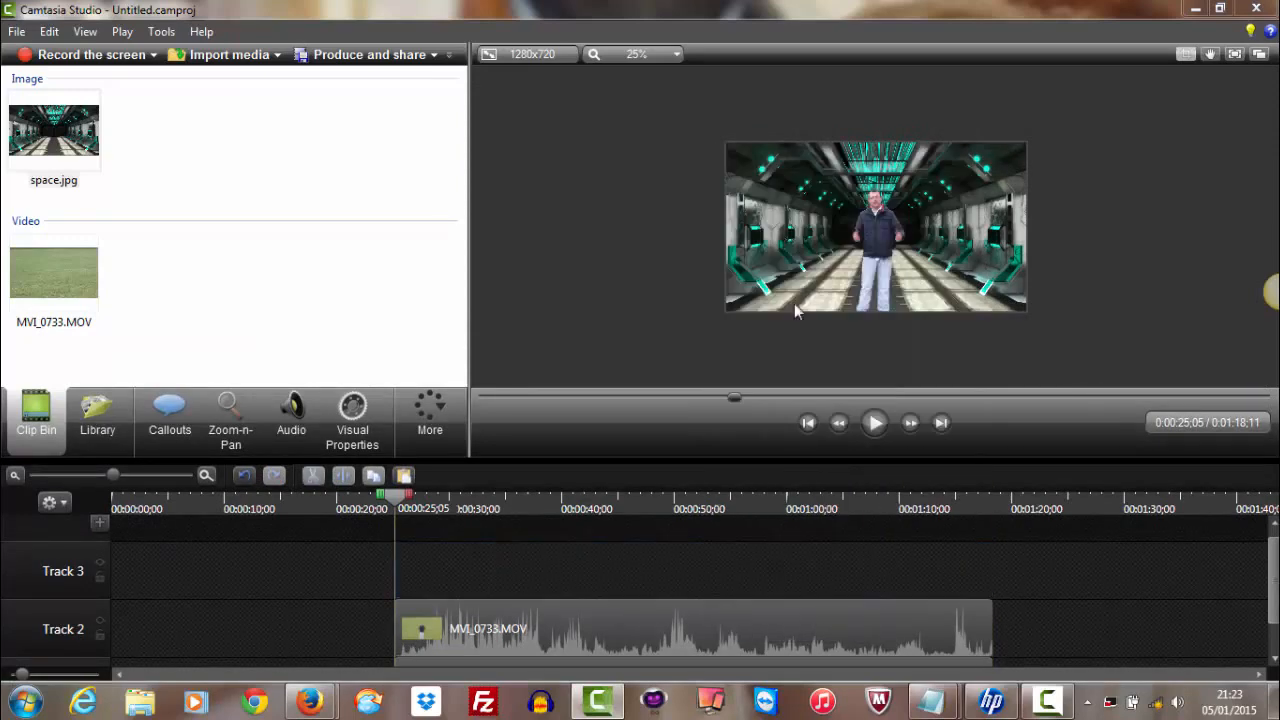
Turn off crop mode, then enlarge the Track 2 presenter clip and reposition it in the right half of the frame
{"action": "scroll", "coordinate": [856, 314], "scroll_direction": "up", "scroll_amount": 7}
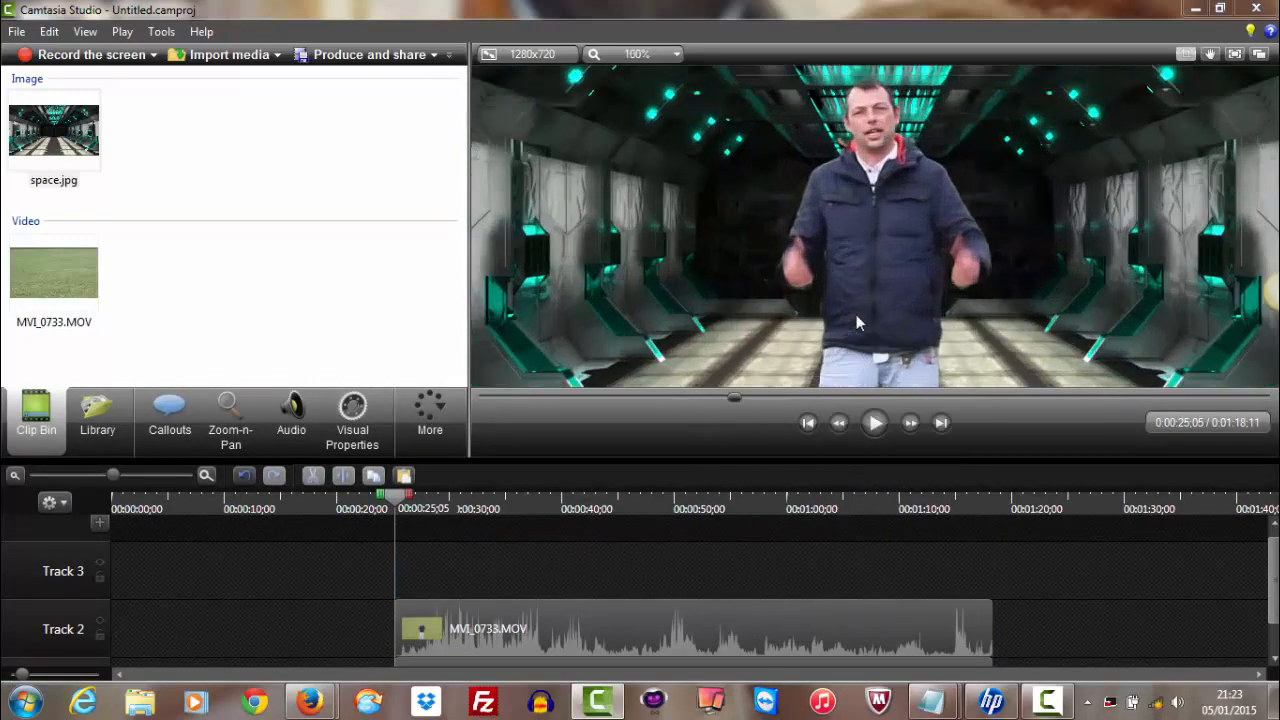
{"action": "left_click", "coordinate": [885, 257]}
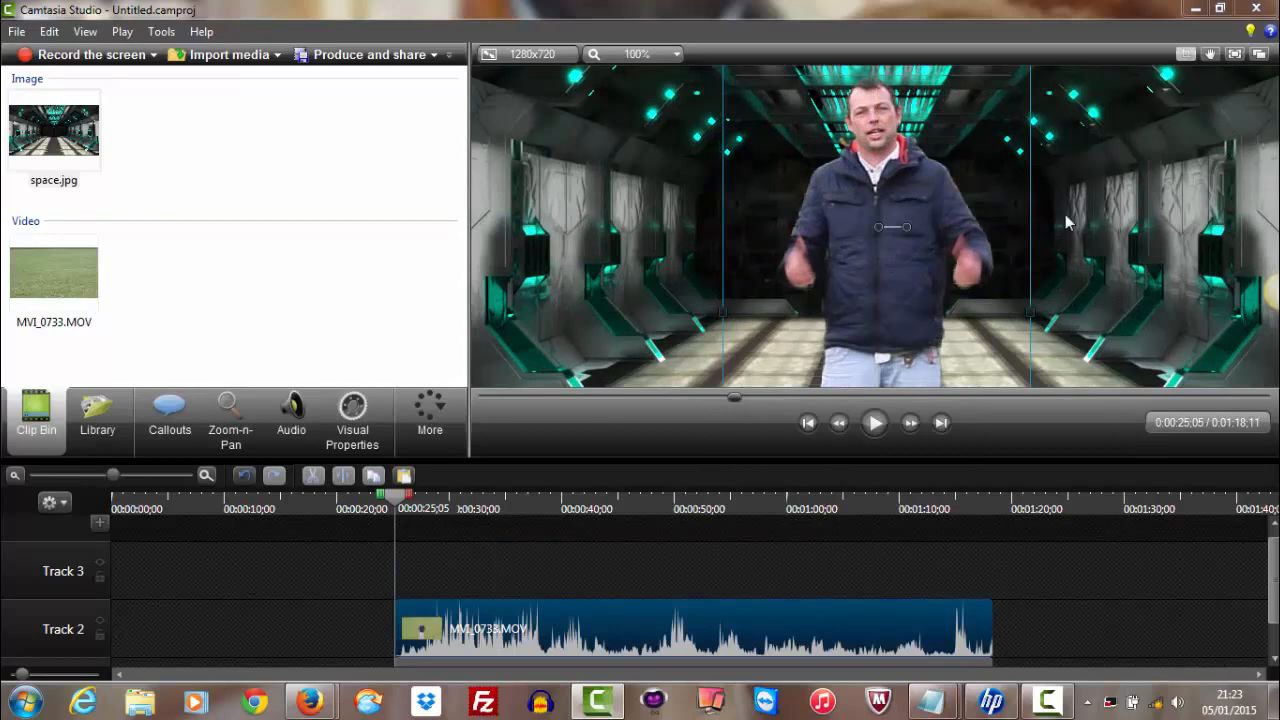
{"action": "scroll", "coordinate": [1065, 216], "scroll_direction": "down", "scroll_amount": 1}
{"action": "scroll", "coordinate": [1065, 222], "scroll_direction": "down", "scroll_amount": 1}
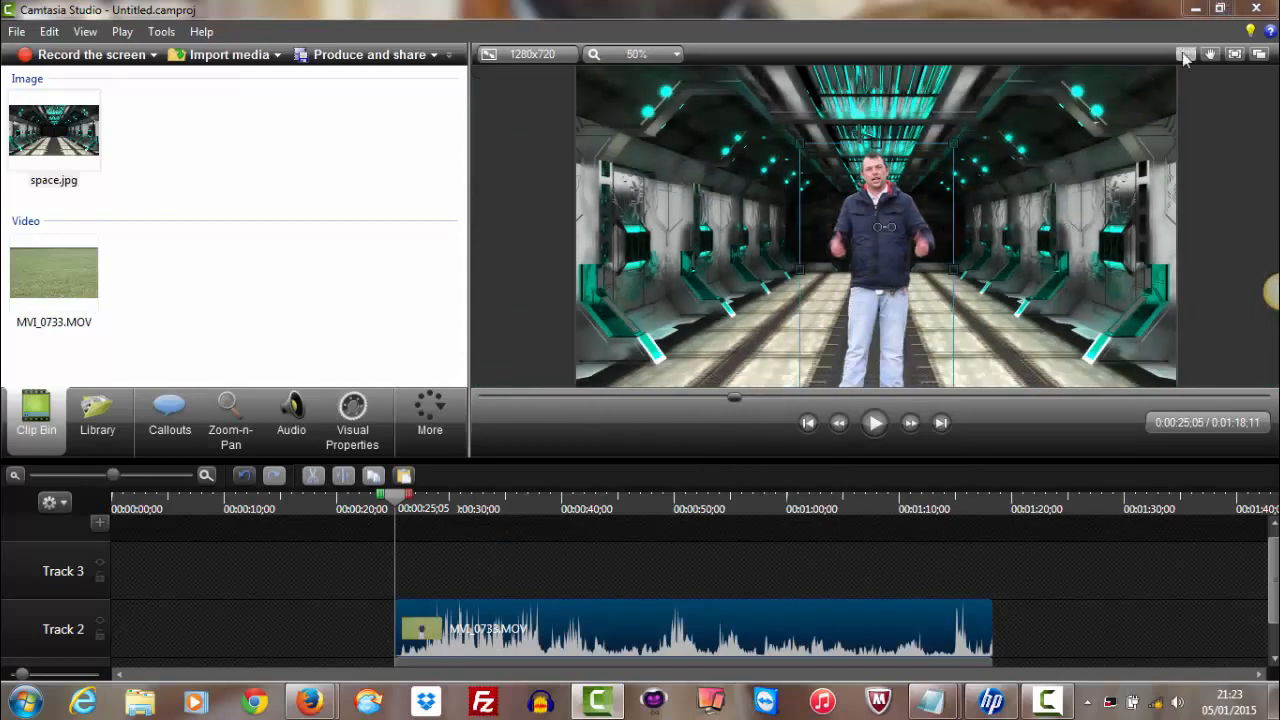
{"action": "left_click_drag", "start_coordinate": [955, 143], "coordinate": [1088, 216]}
{"action": "left_click_drag", "start_coordinate": [1117, 168], "coordinate": [1080, 144]}
Play the composite for about ten seconds and inspect the presenter against the space background at several zoom levels
{"action": "left_click", "coordinate": [874, 422]}
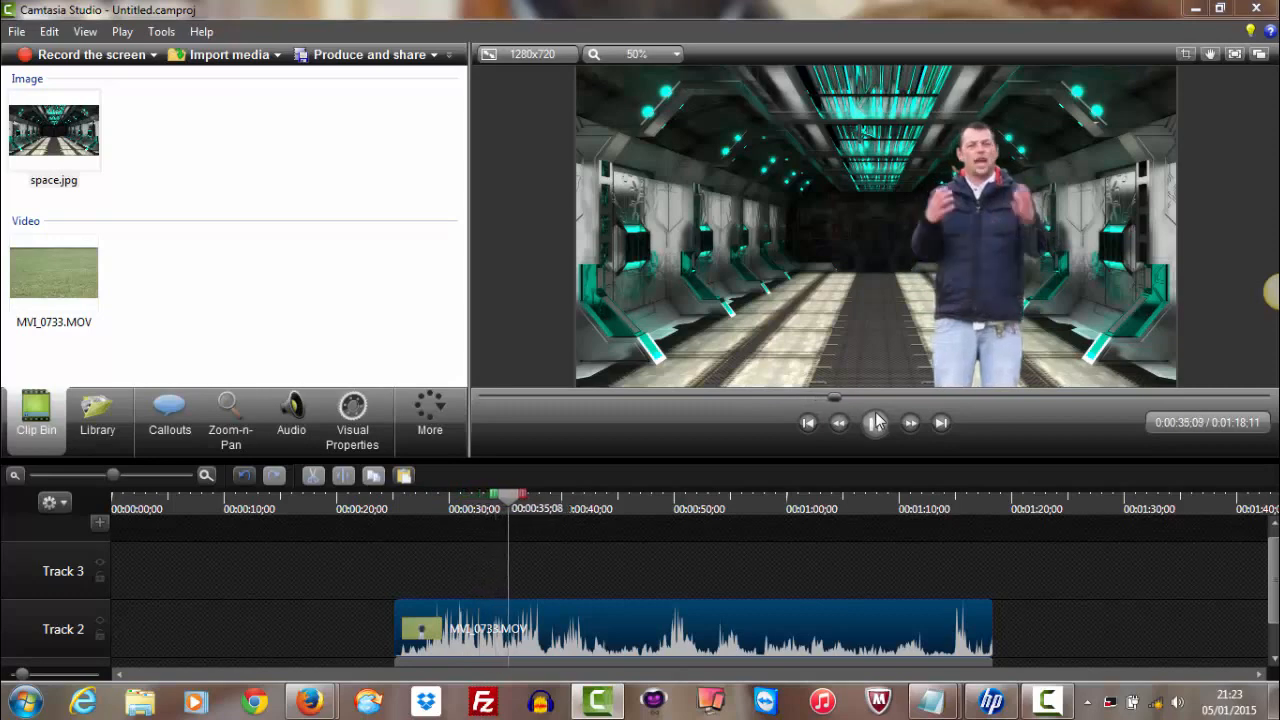
{"action": "left_click", "coordinate": [875, 422]}
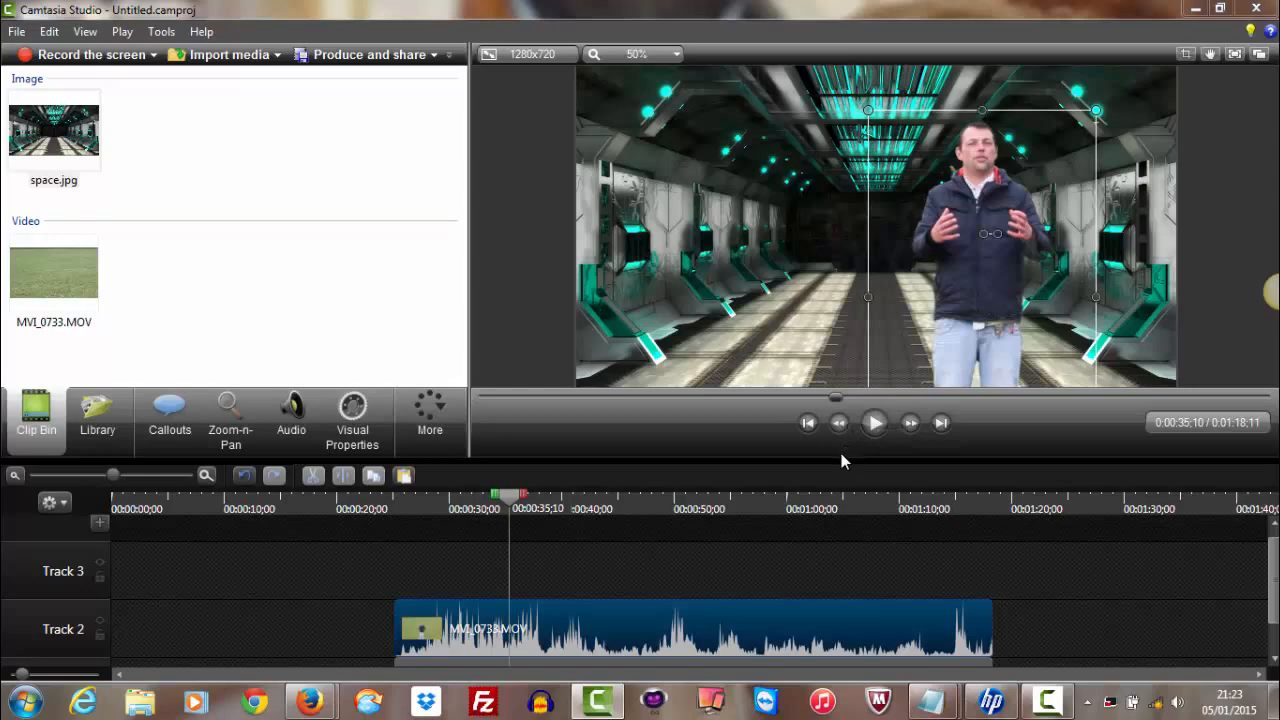
{"action": "left_click_drag", "start_coordinate": [840, 458], "coordinate": [850, 376]}
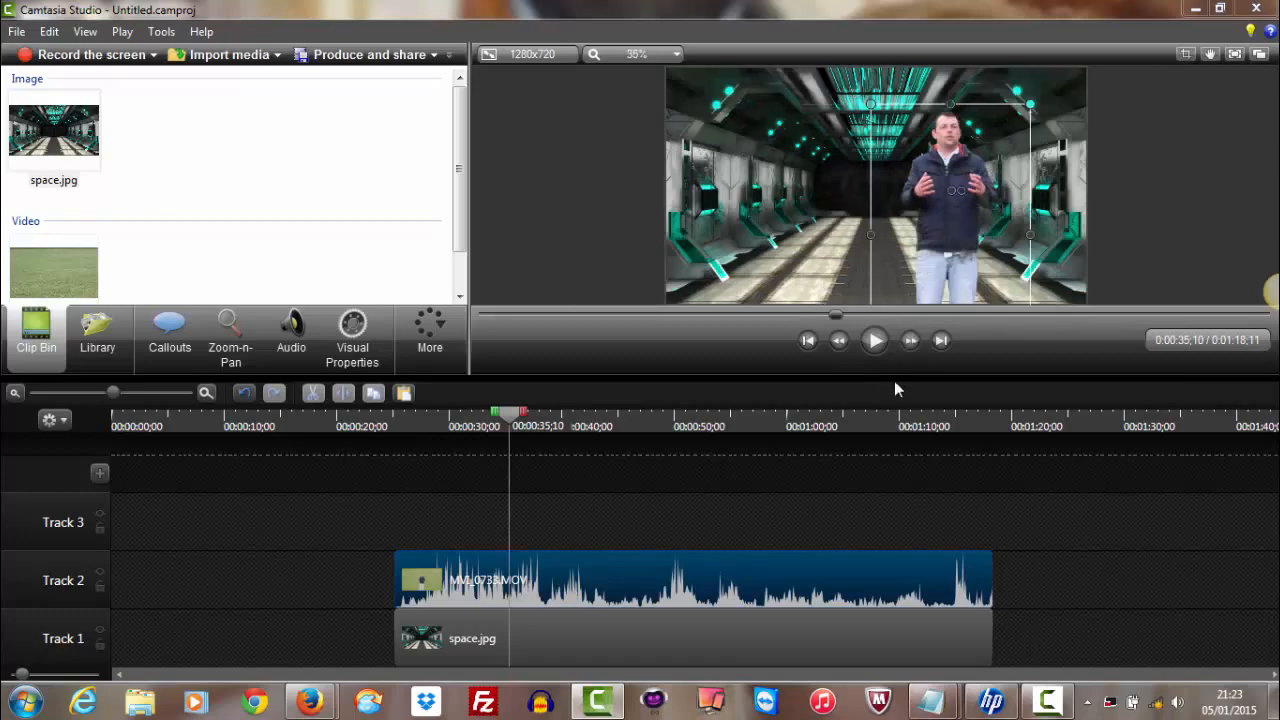
{"action": "left_click_drag", "start_coordinate": [894, 374], "coordinate": [890, 440]}
{"action": "scroll", "coordinate": [1040, 273], "scroll_direction": "up", "scroll_amount": 4}
{"action": "scroll", "coordinate": [1040, 273], "scroll_direction": "down", "scroll_amount": 2}
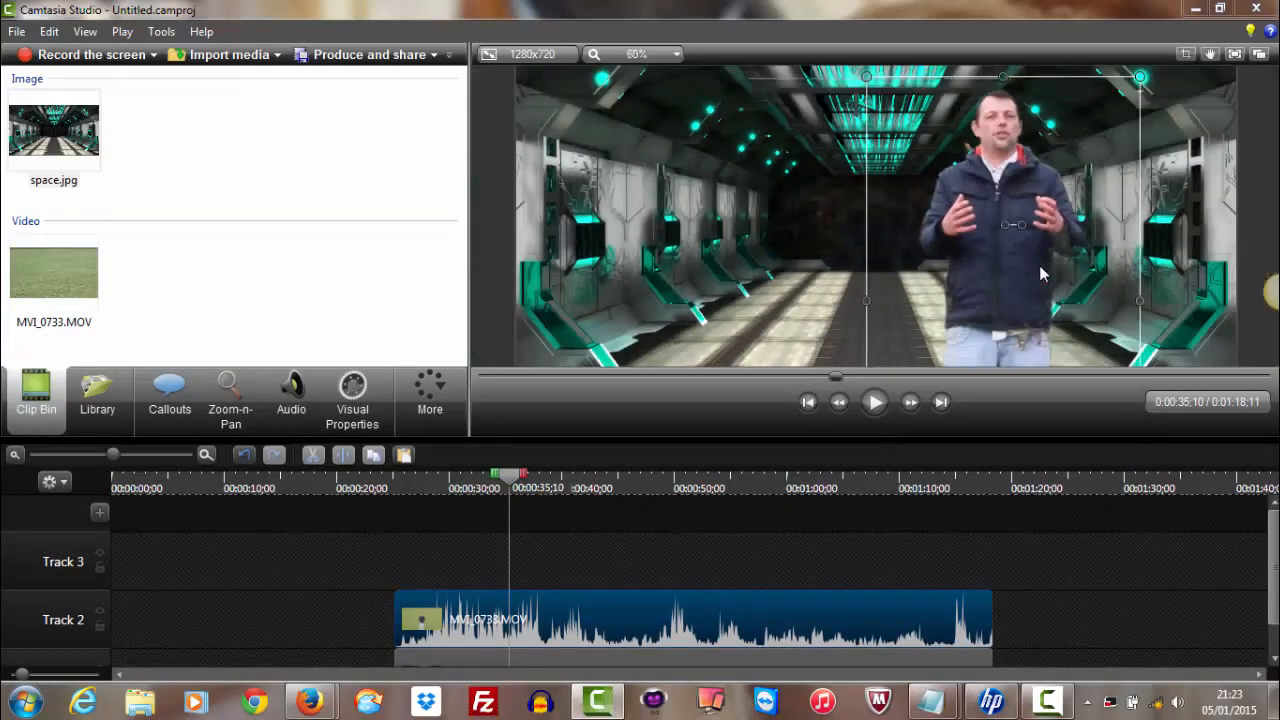
{"action": "scroll", "coordinate": [1040, 273], "scroll_direction": "down", "scroll_amount": 1}
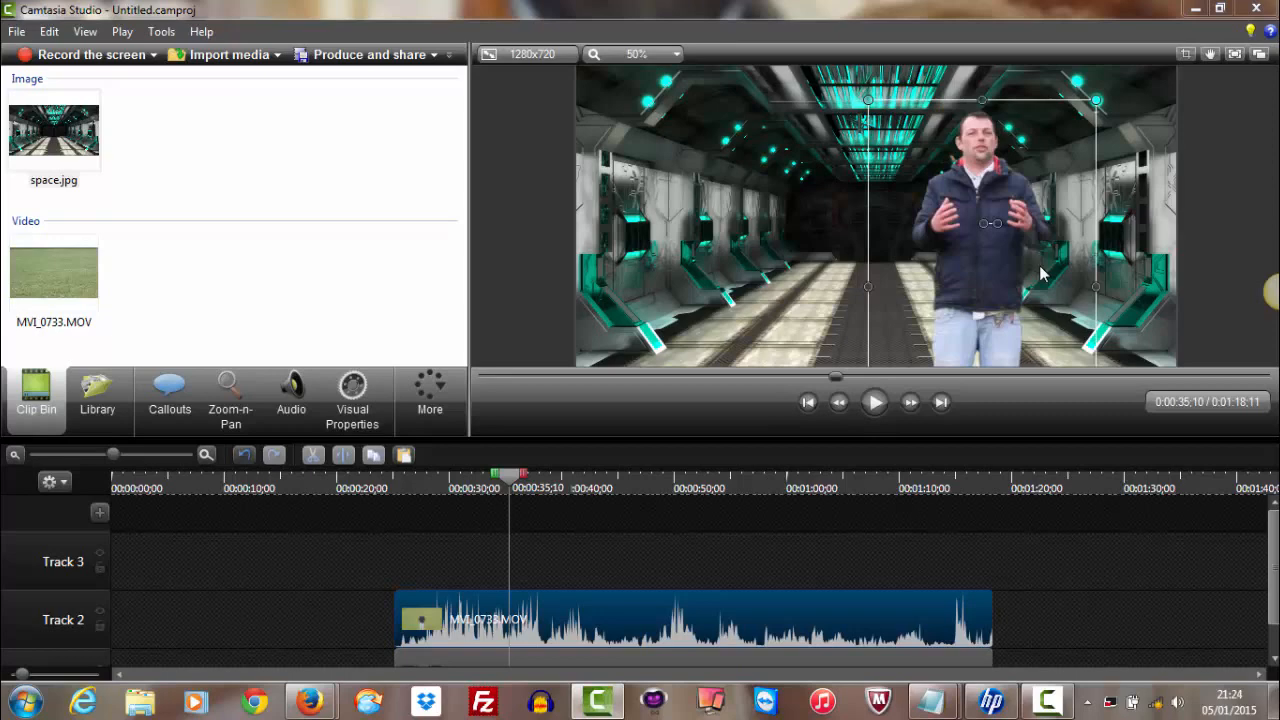
{"action": "scroll", "coordinate": [930, 264], "scroll_direction": "down", "scroll_amount": 1}
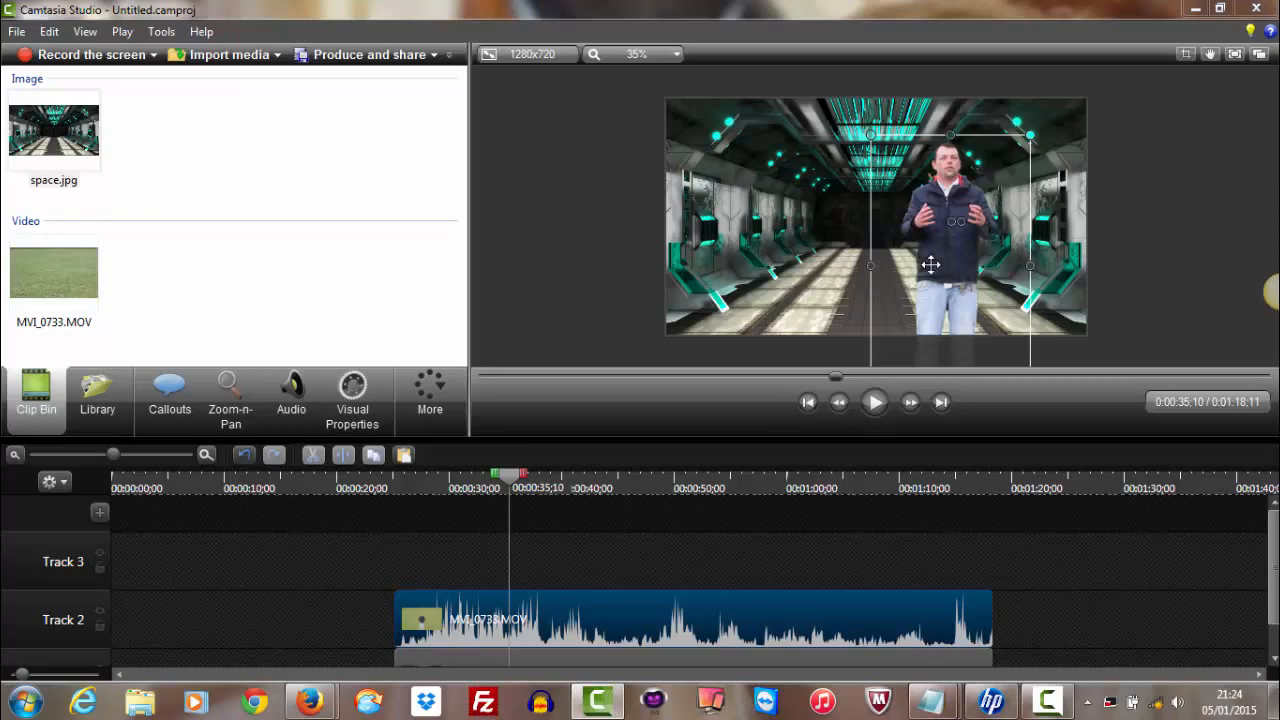
Switch to the No Green Screen Trick.camproj project and move the playhead to about 0:18:09 in the capture-57.trec recording
{"action": "left_click", "coordinate": [1052, 706]}
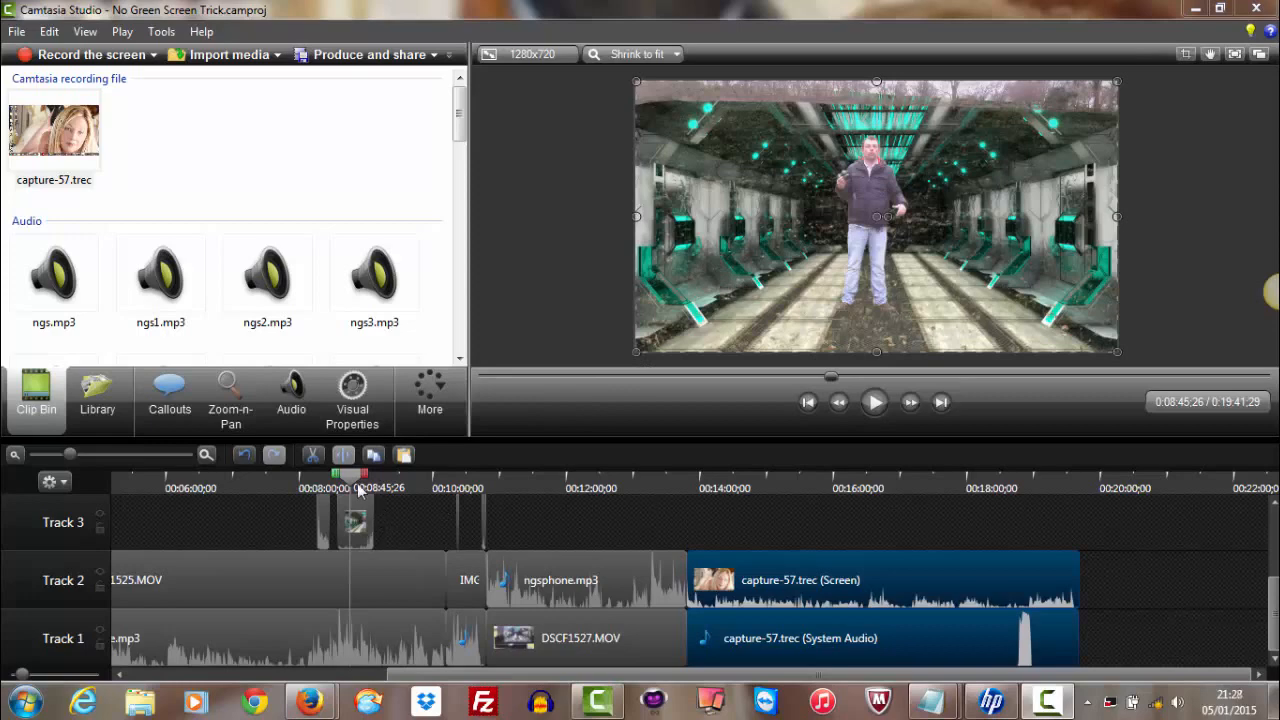
{"action": "left_click_drag", "start_coordinate": [354, 484], "coordinate": [978, 489]}
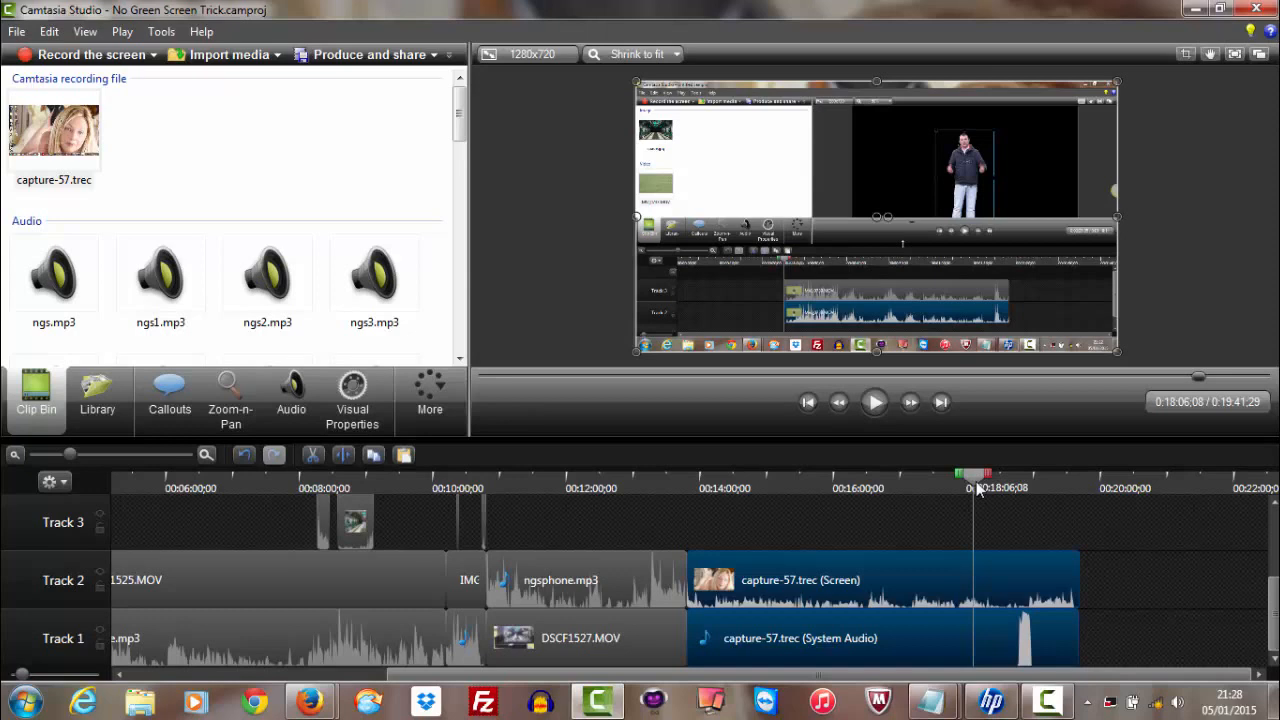
{"action": "left_click_drag", "start_coordinate": [978, 487], "coordinate": [980, 487]}
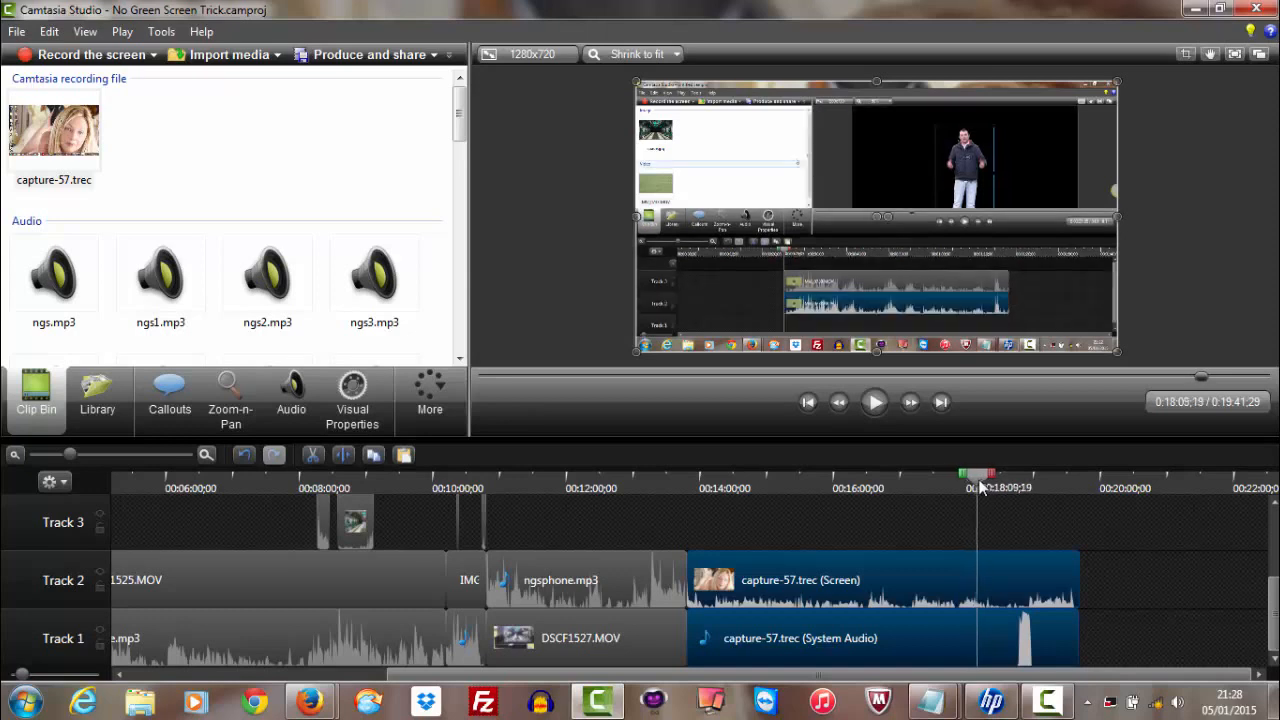